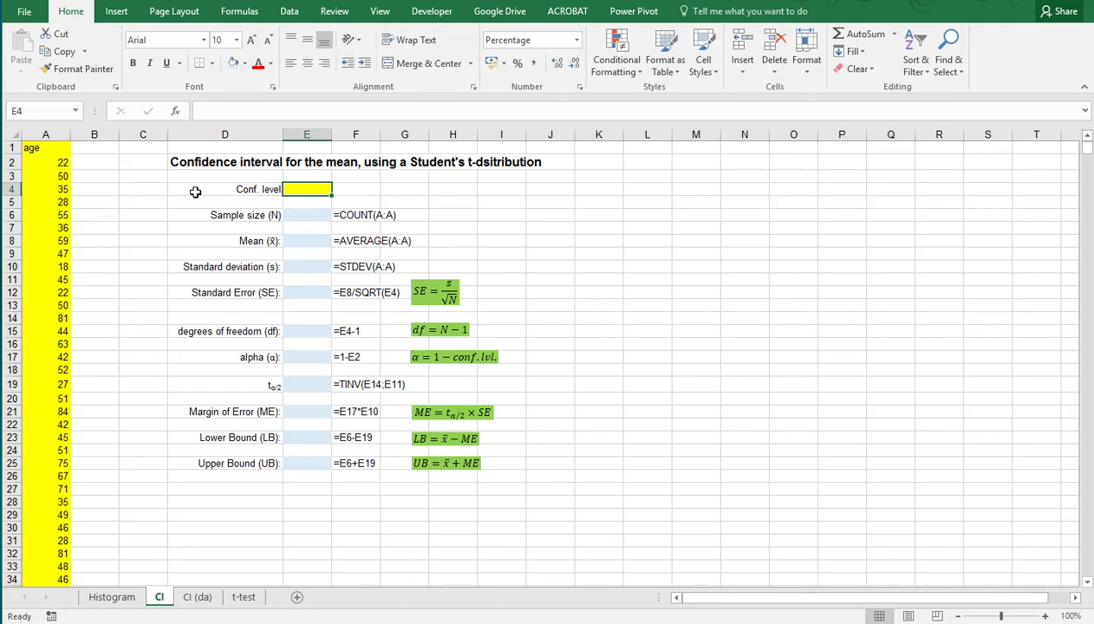
- Check the age column's statistics and enter a 95 confidence level in E4
click(152, 191)
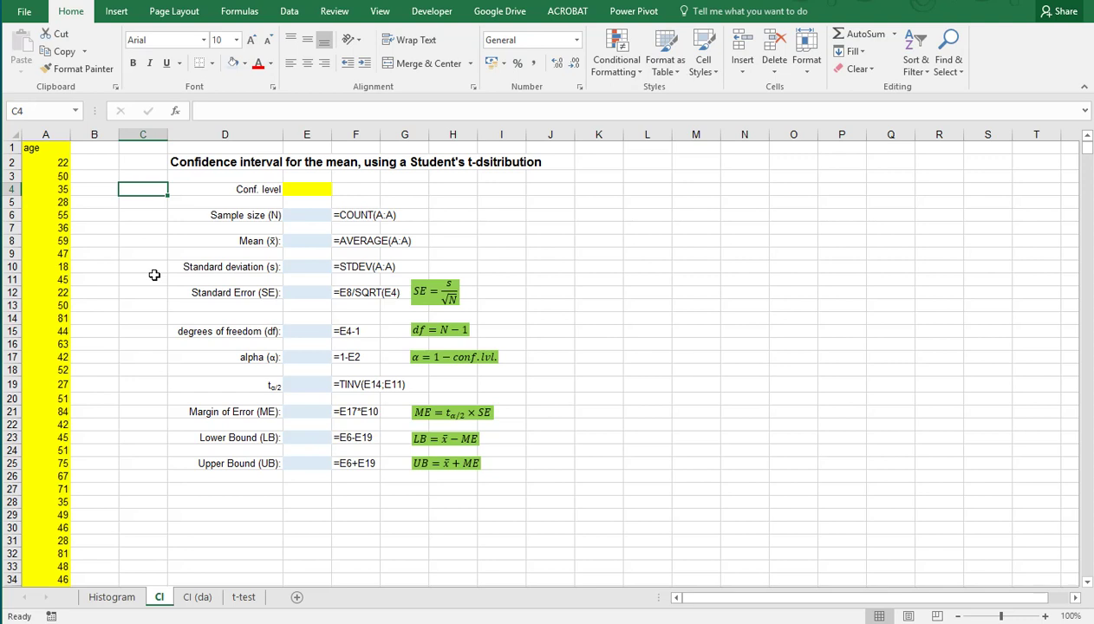
click(145, 252)
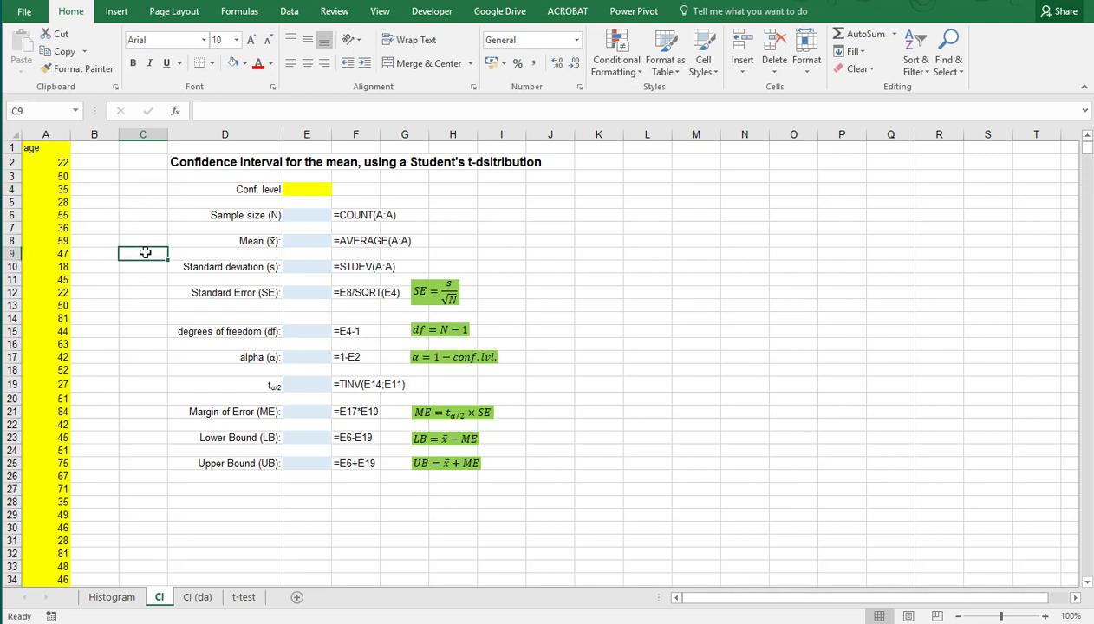
click(145, 191)
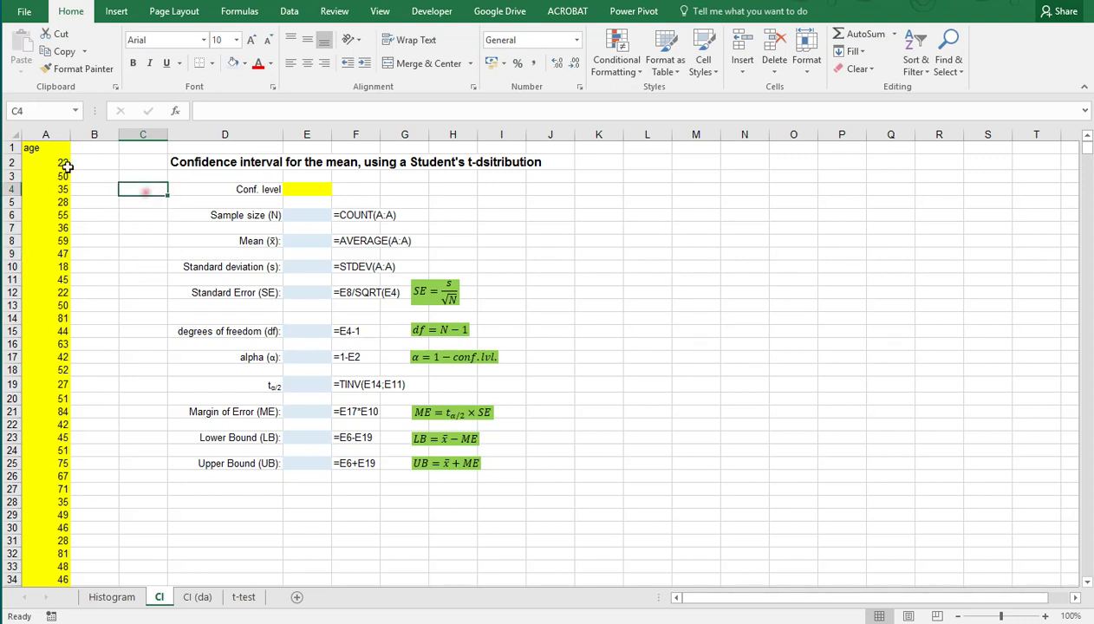
click(38, 133)
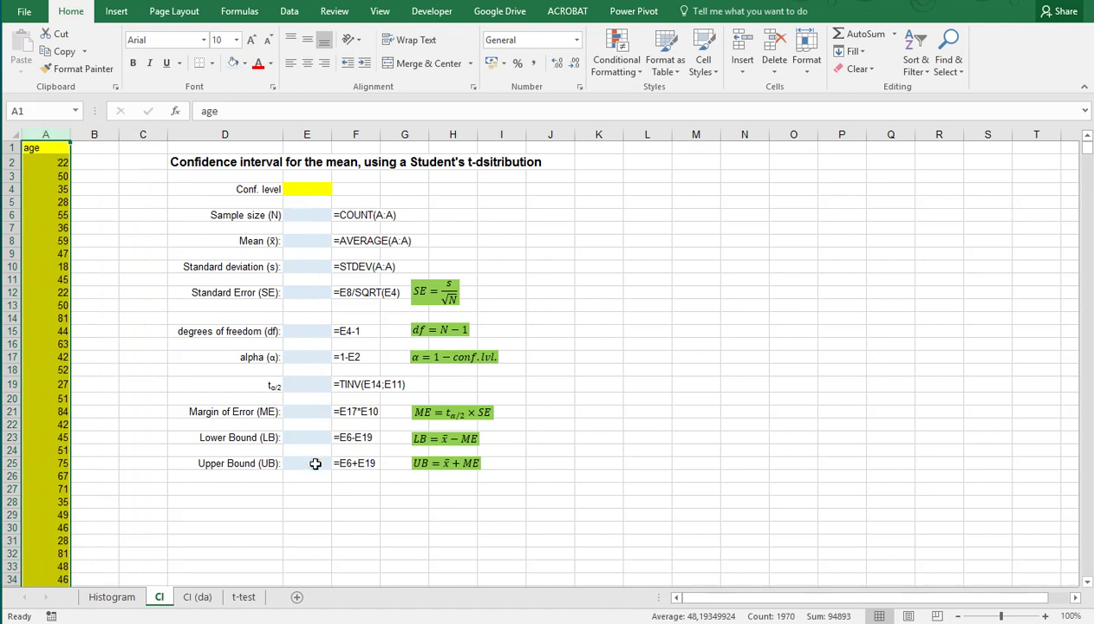
click(297, 190)
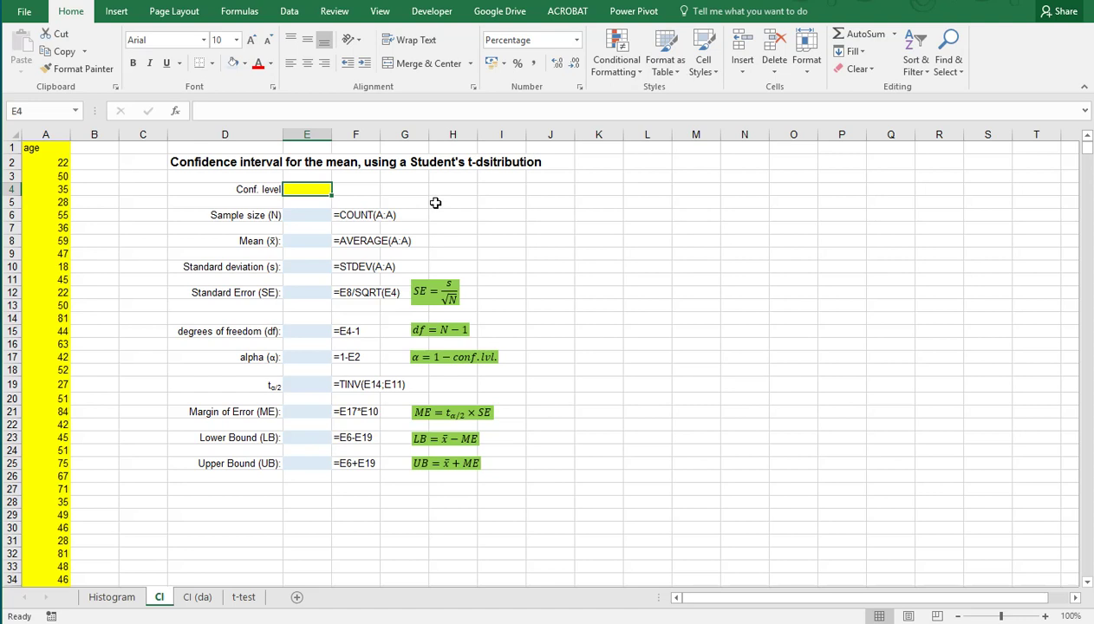
text(95)
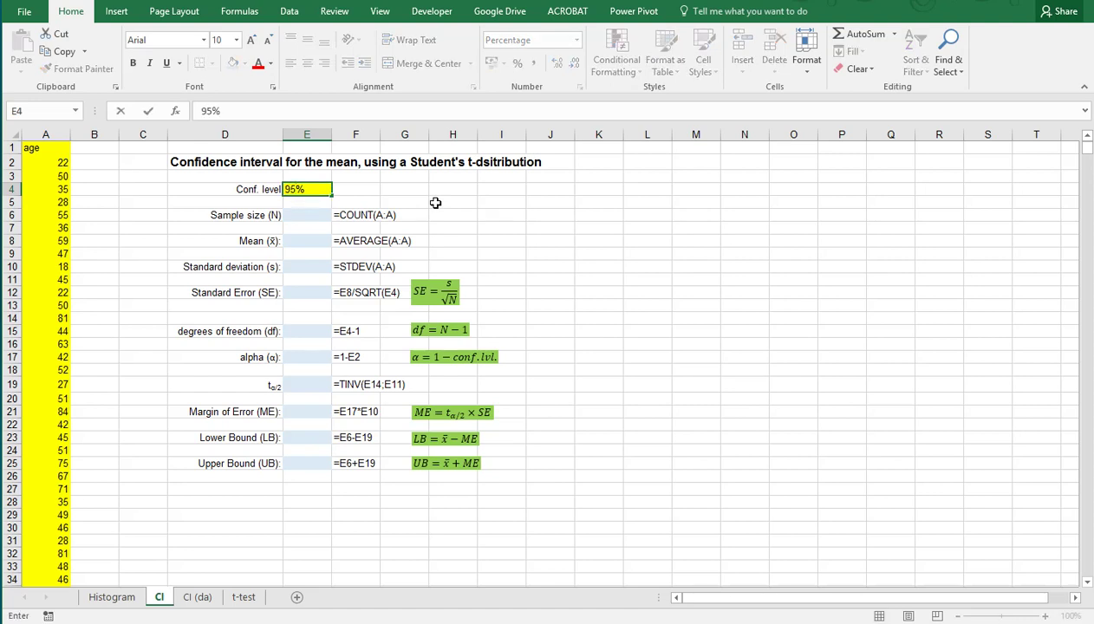
key(Return)
- Enter =COUNT(A:A) in E6, =AVERAGE(A:A) in E8 and =STDEV(A:A) in E10
key(Down)
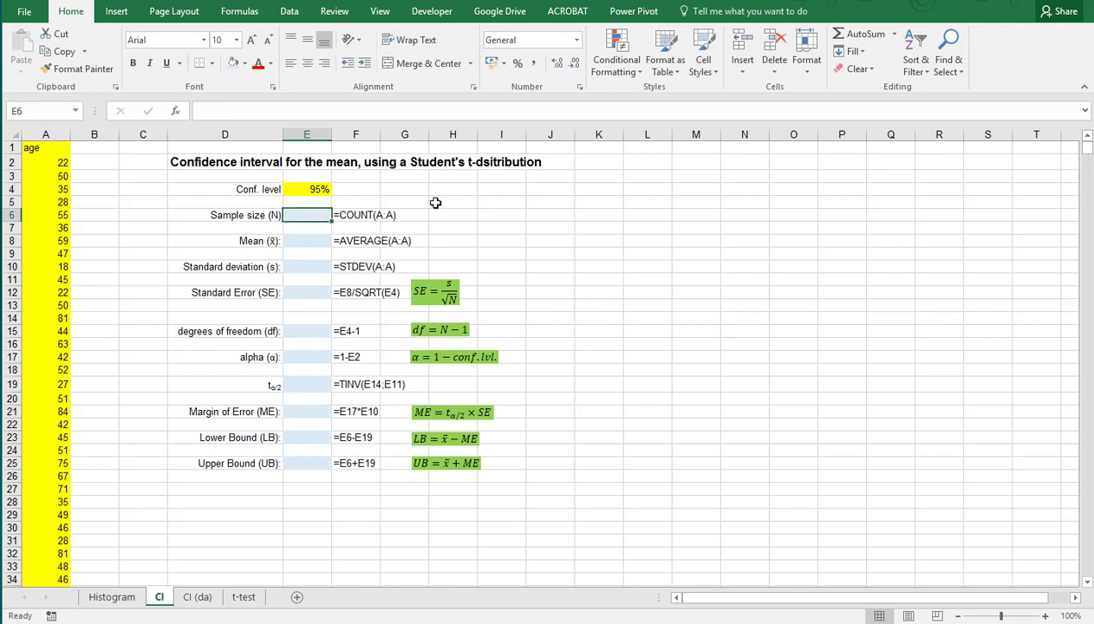
text(=count)
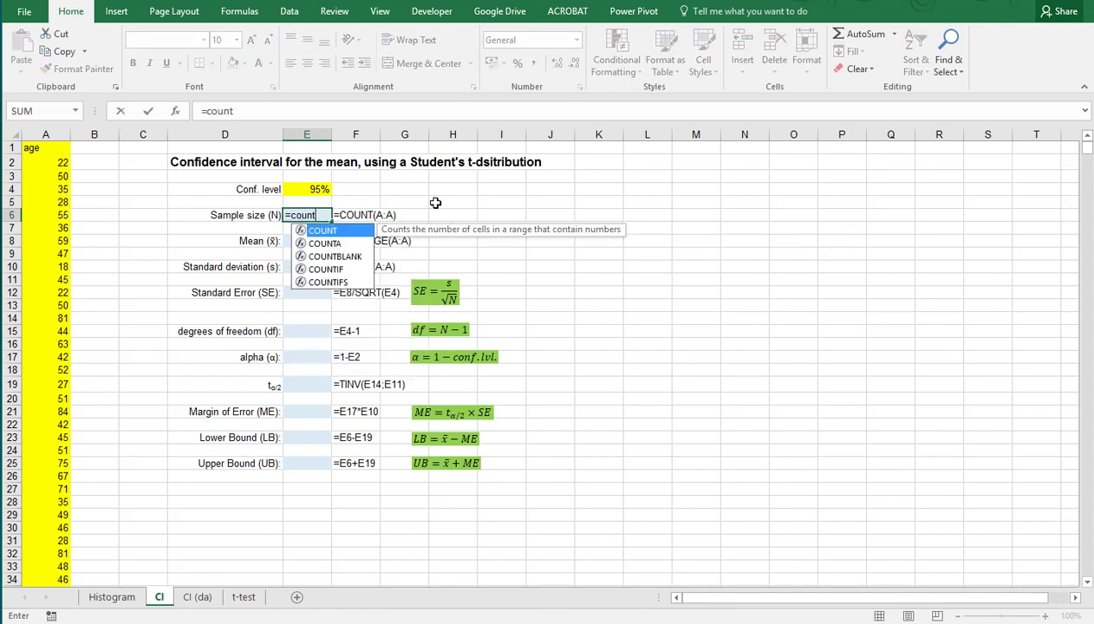
text((A:A))
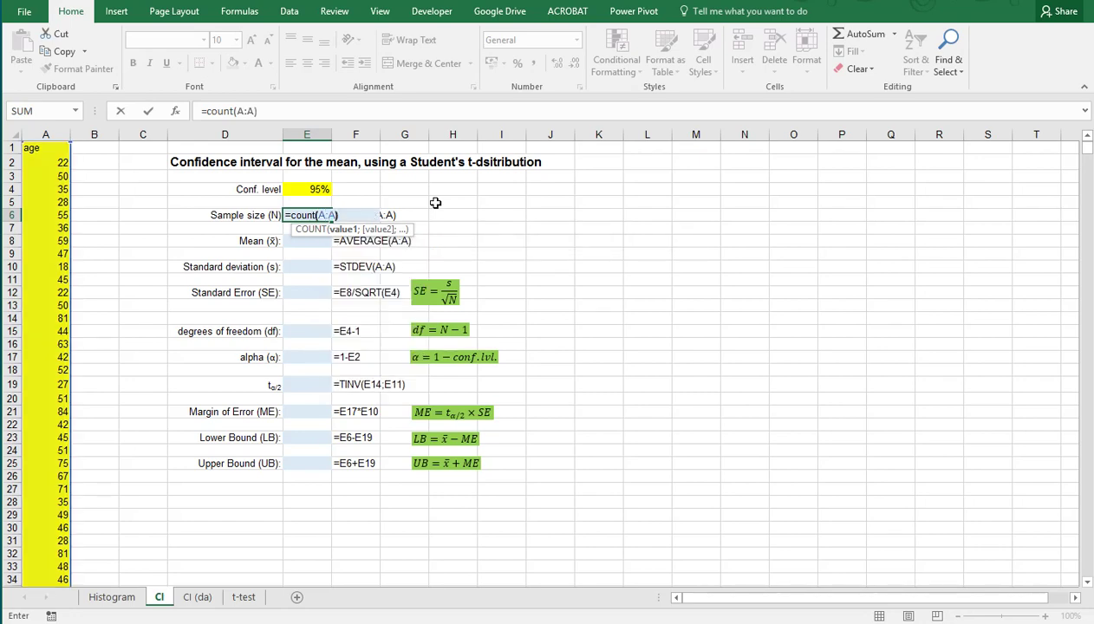
key(Return)
key(Down)
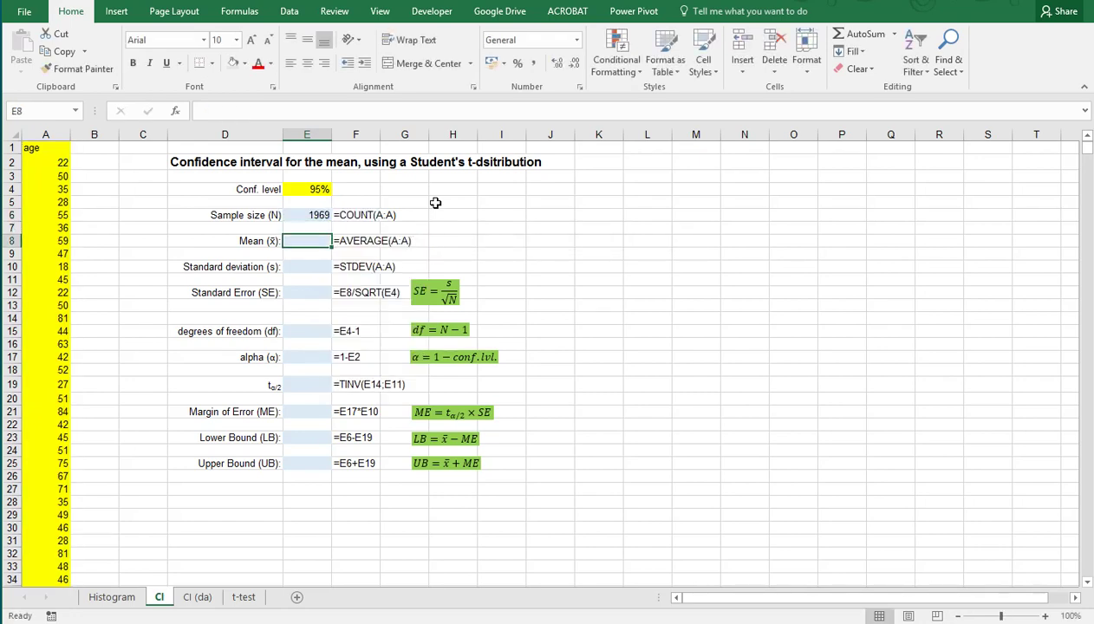
text(=av)
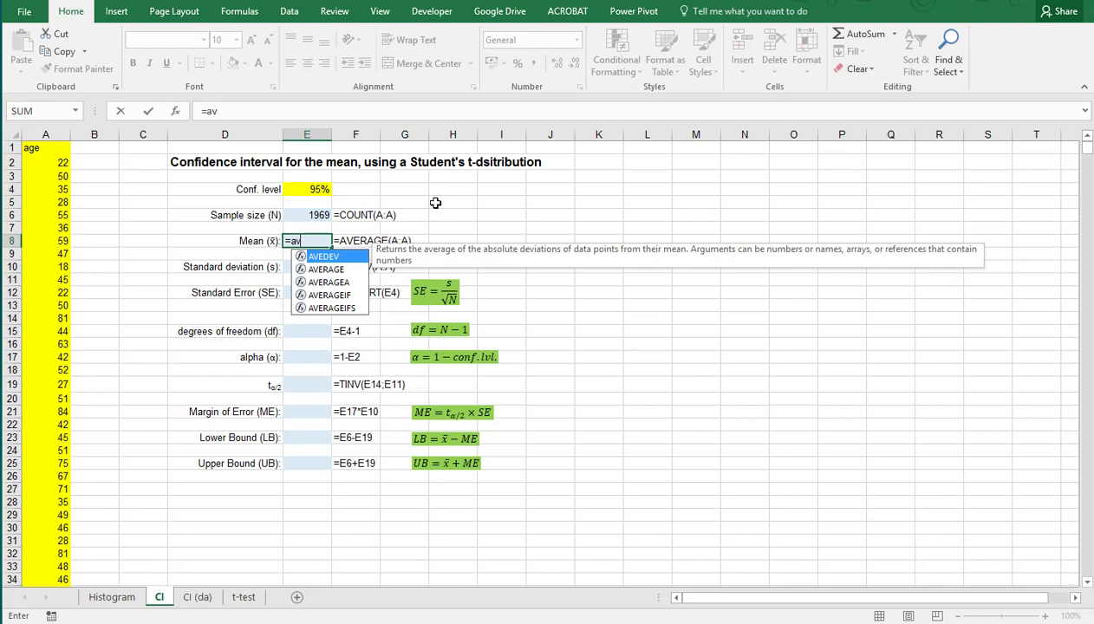
text(erage(A:)
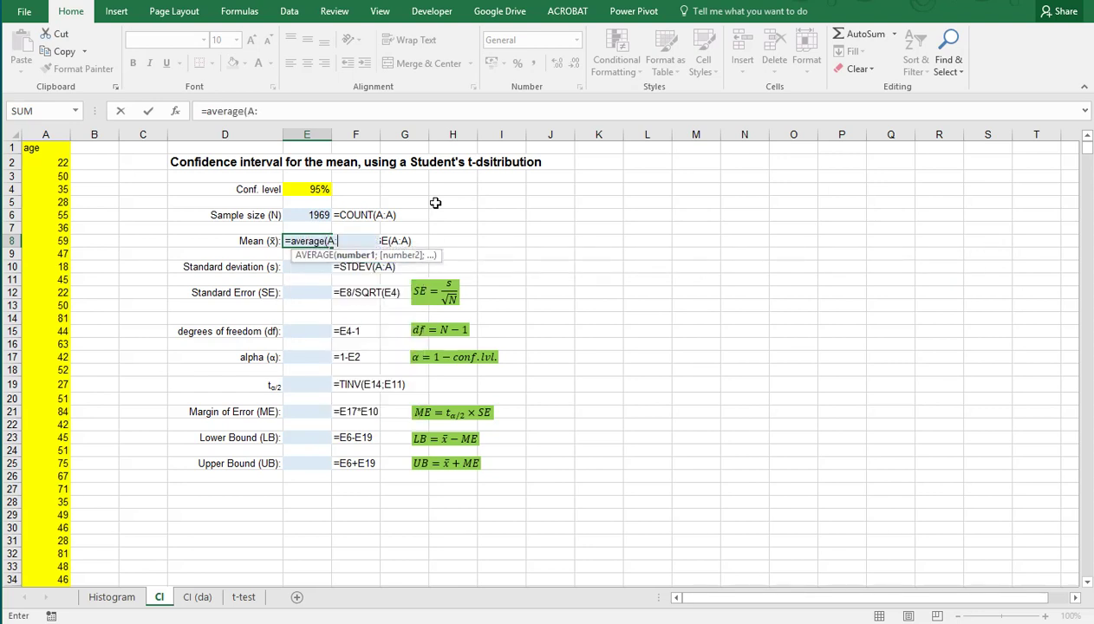
text(A))
key(ctrl+Return)
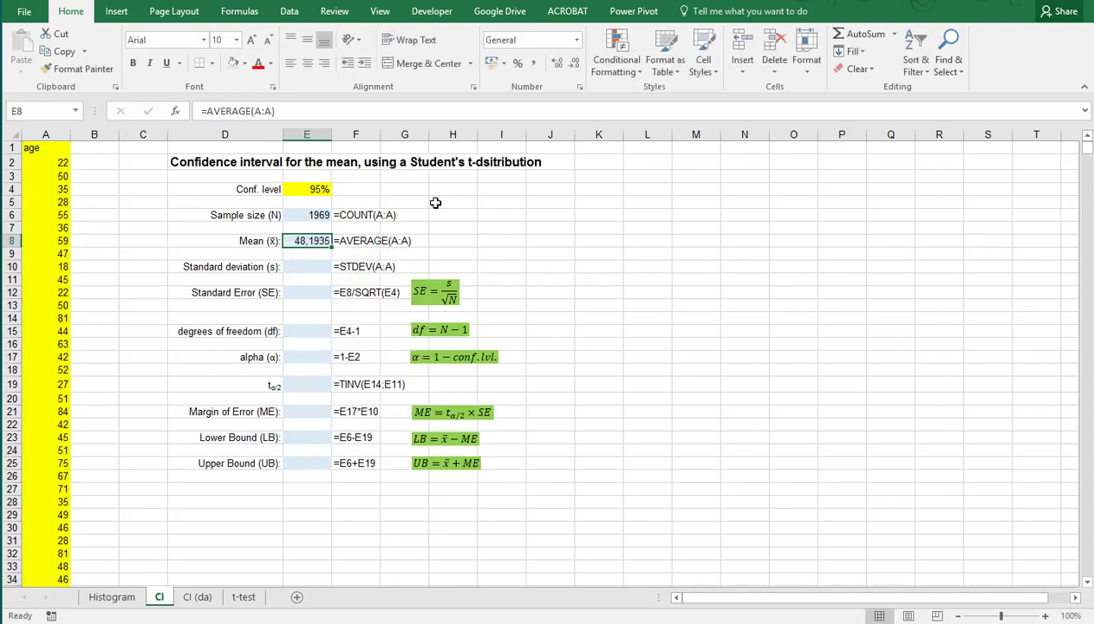
key(Down)
key(Down)
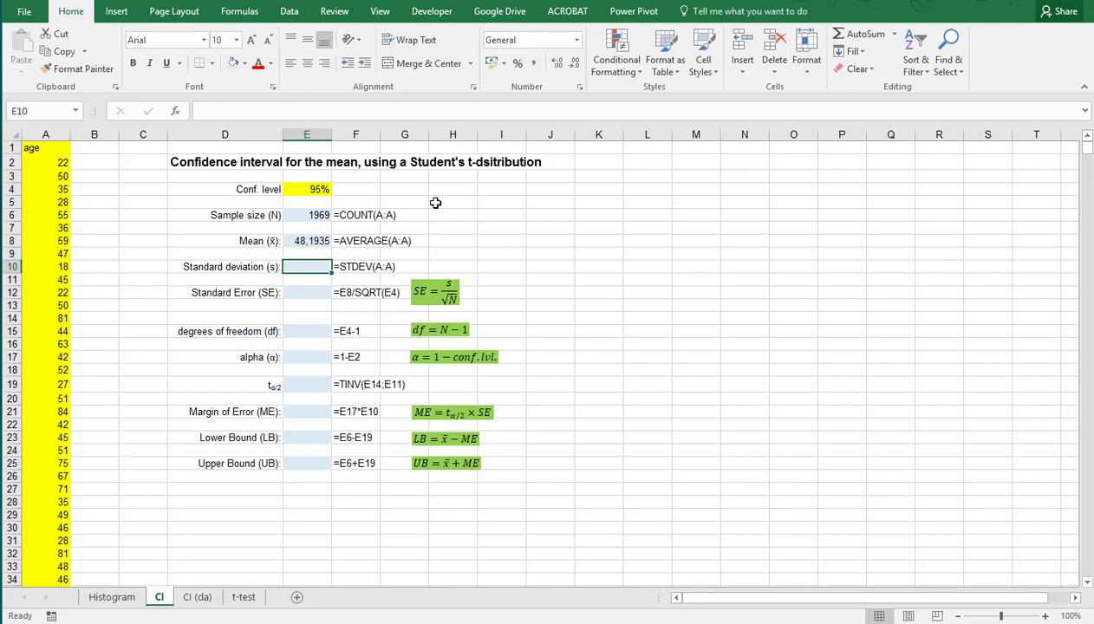
text(=s)
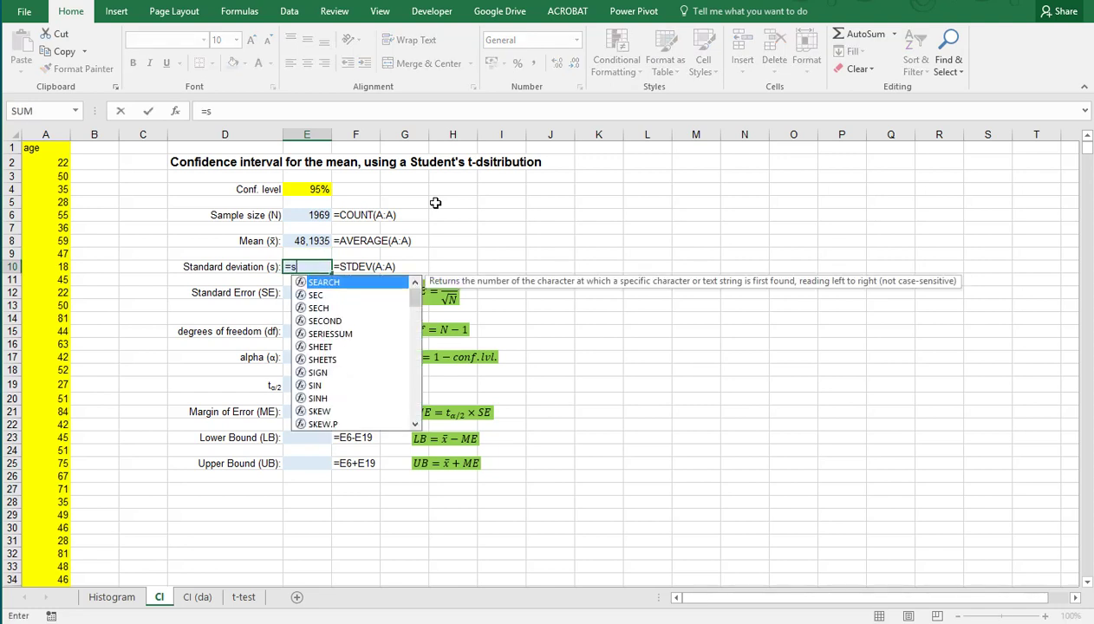
text(tdev)
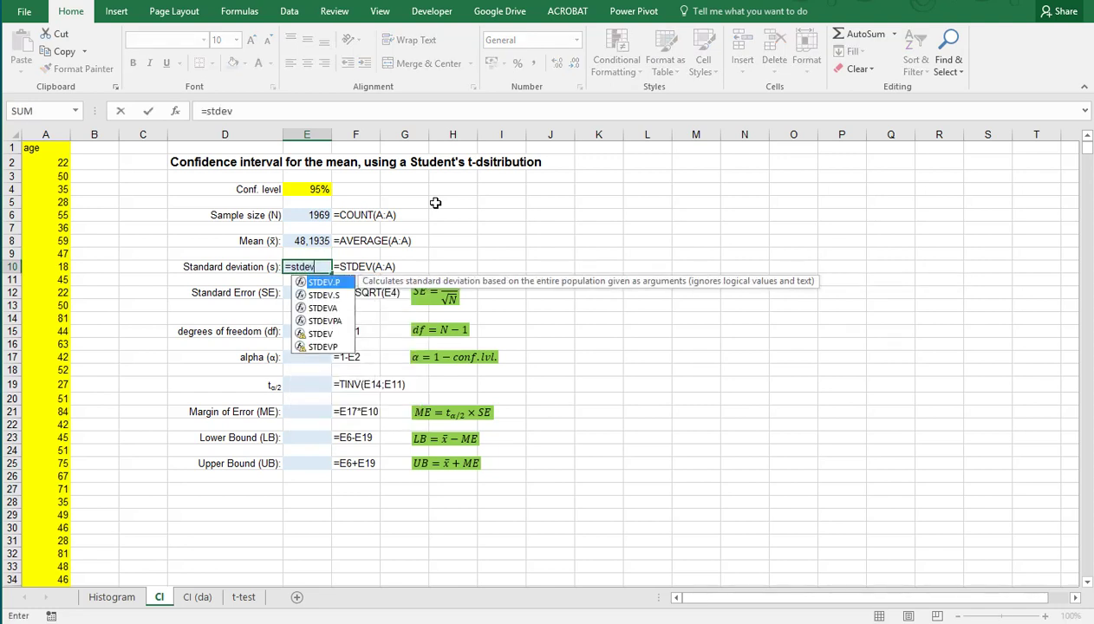
text(()
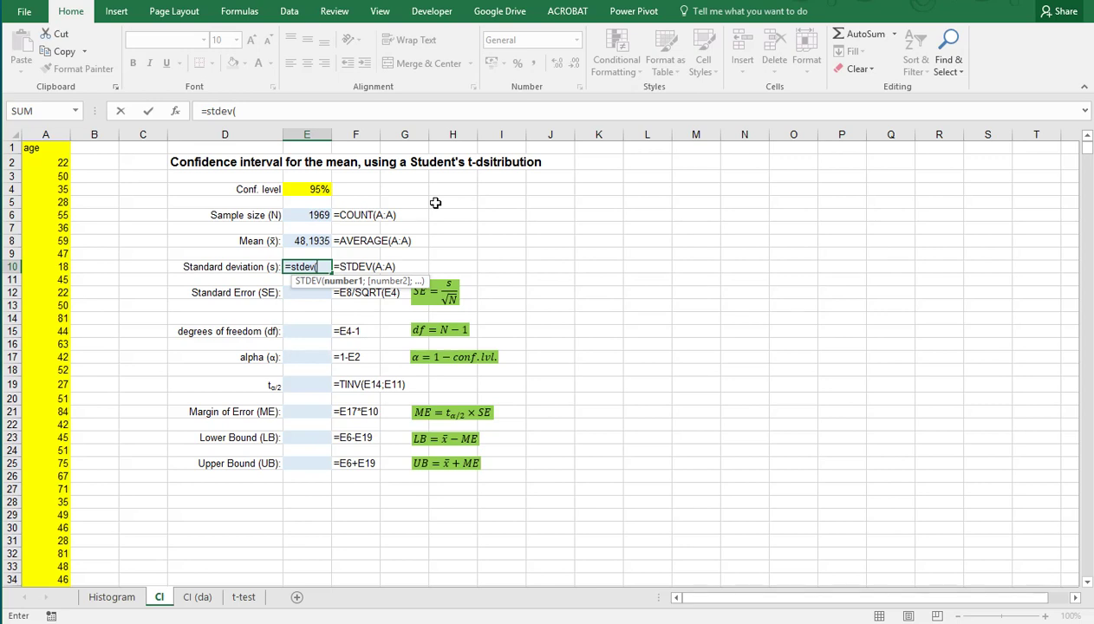
text(A:A))
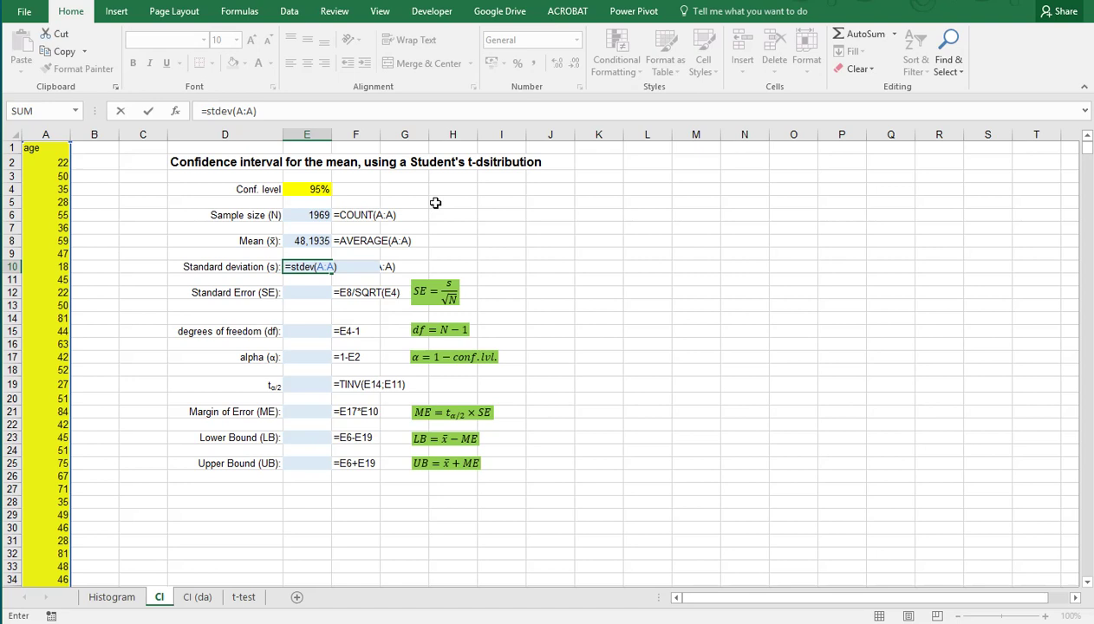
- Commit the standard deviation and compute standard error =E10/SQRT(E6) in E12, giving 0.398597
key(Return)
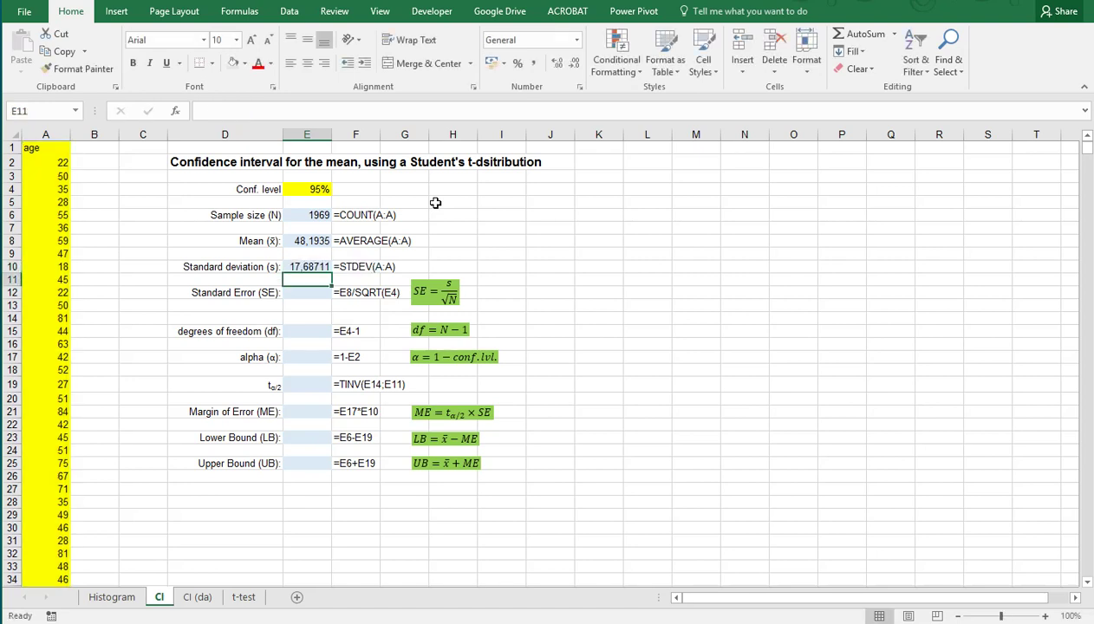
key(Down)
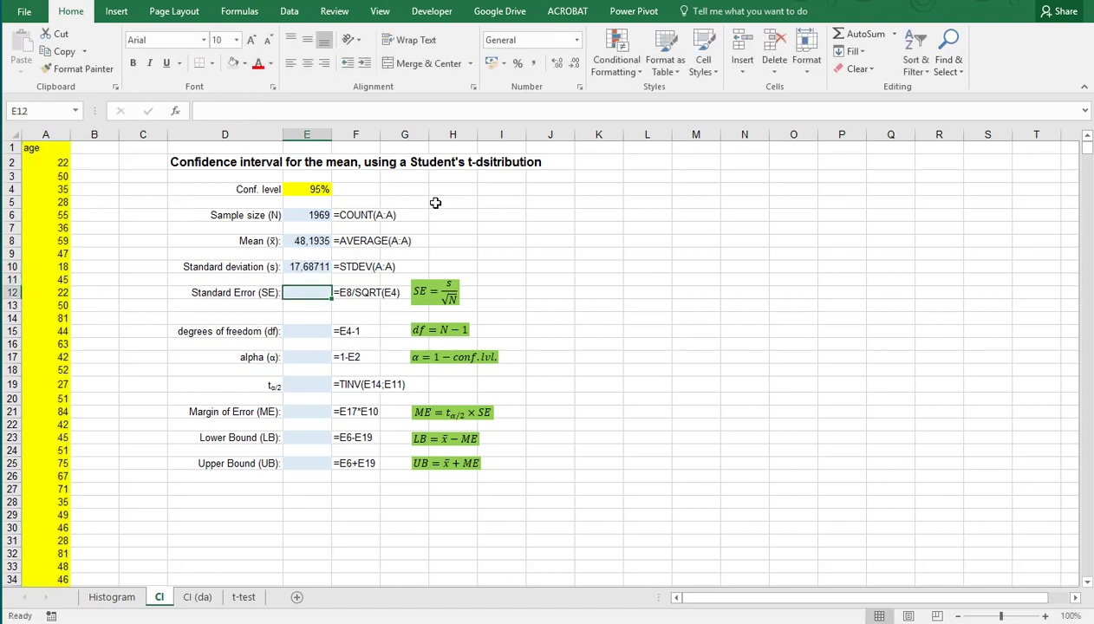
text(=)
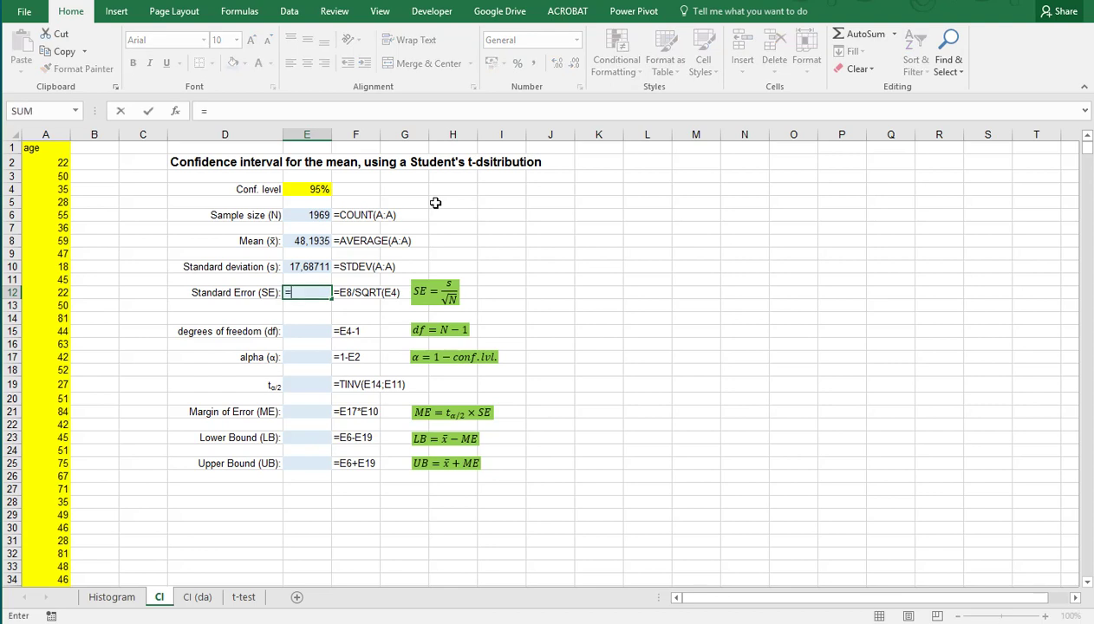
key(Up)
key(Up)
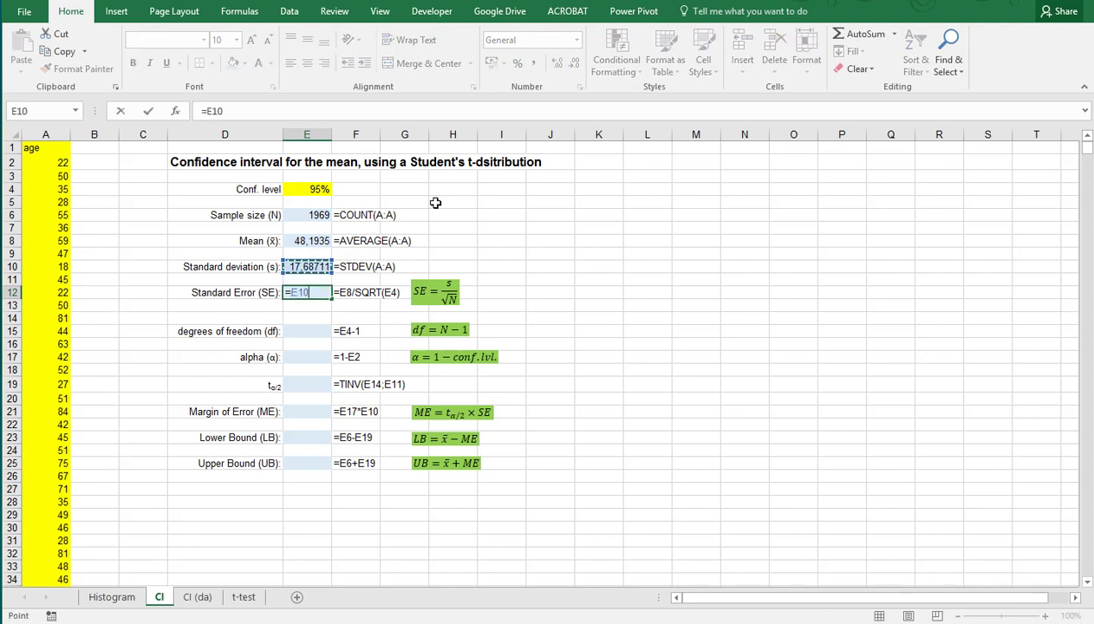
text(/sqrt()
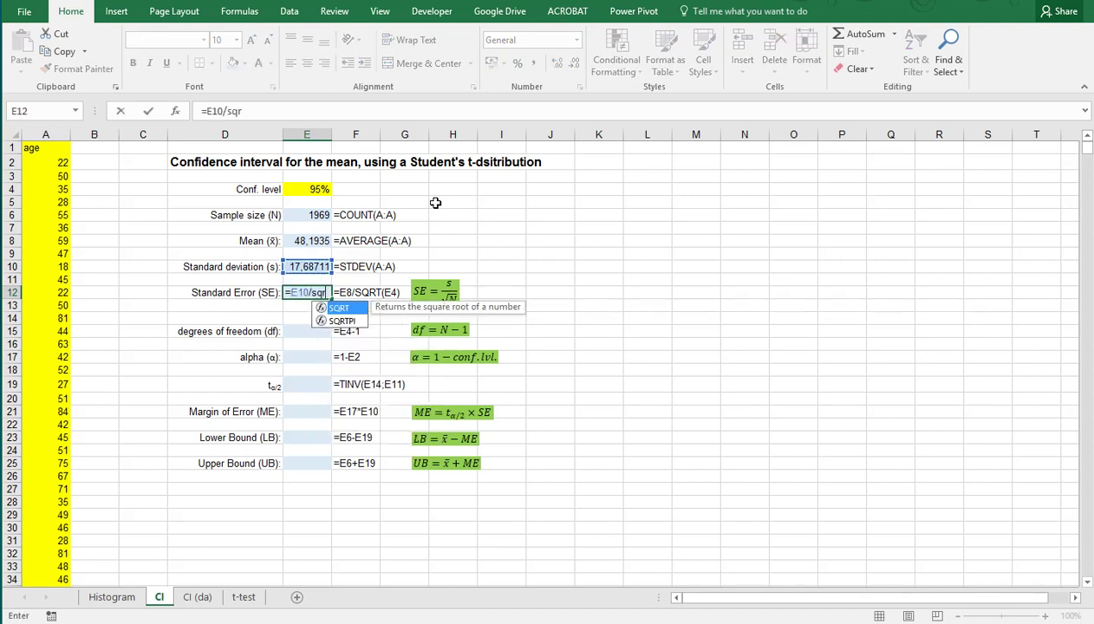
click(319, 215)
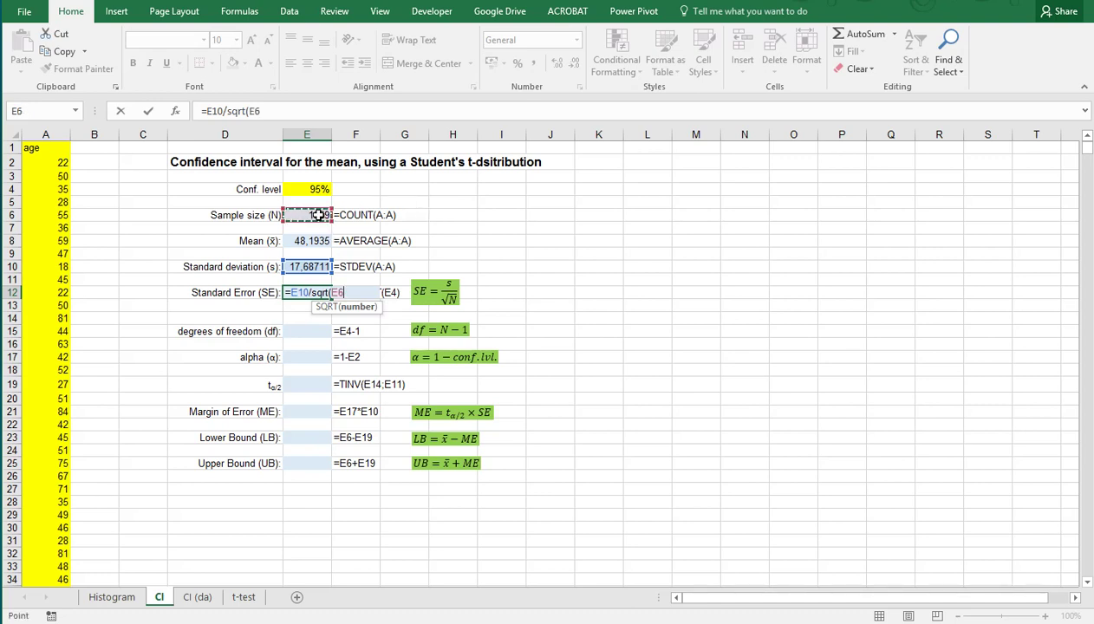
key(Return)
key(Return)
text(#)
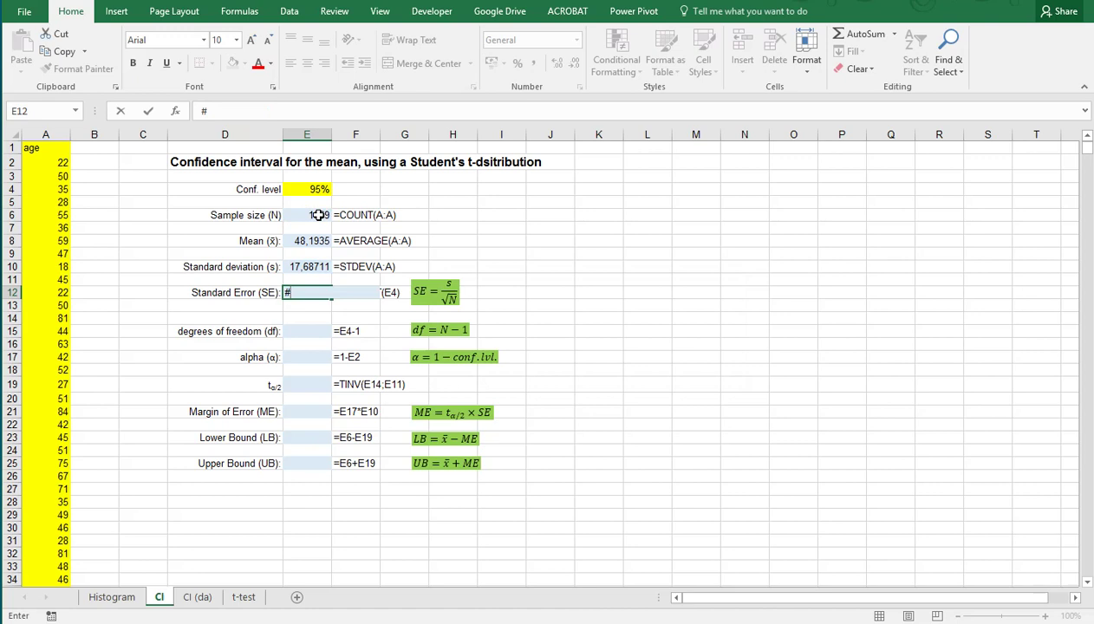
key(Escape)
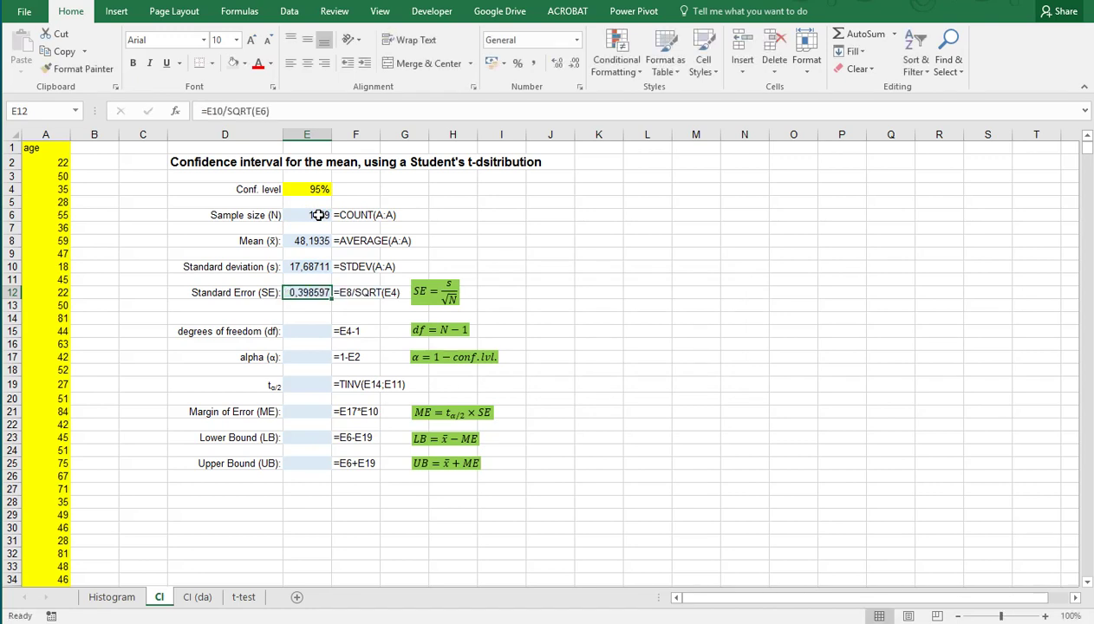
- Enter =E6-1 in E15 for 1968 degrees of freedom
click(303, 330)
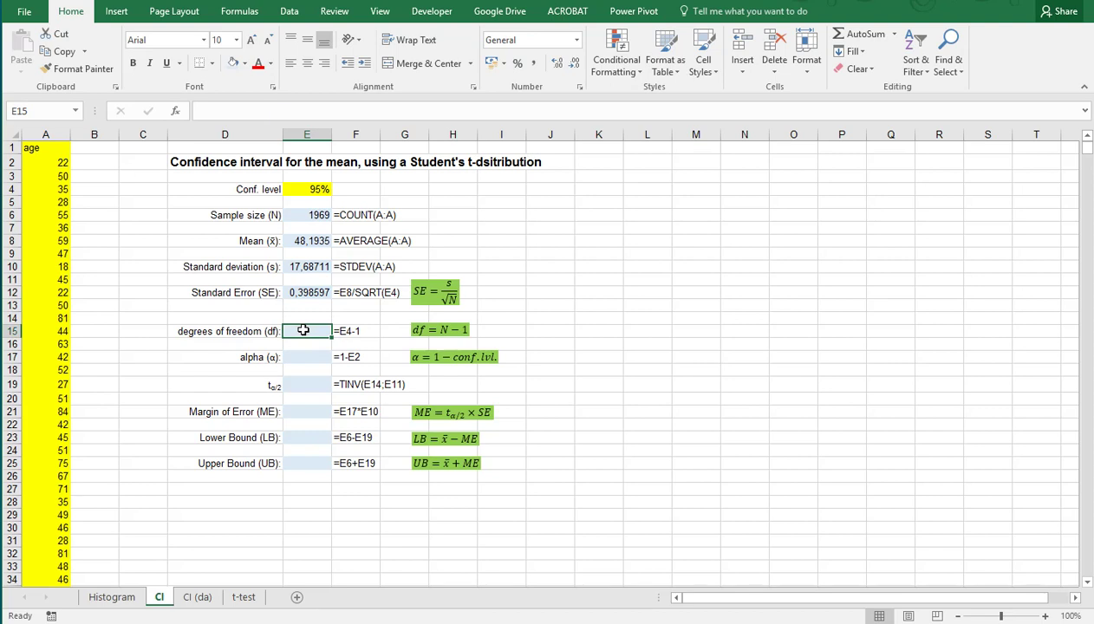
text(=)
click(304, 215)
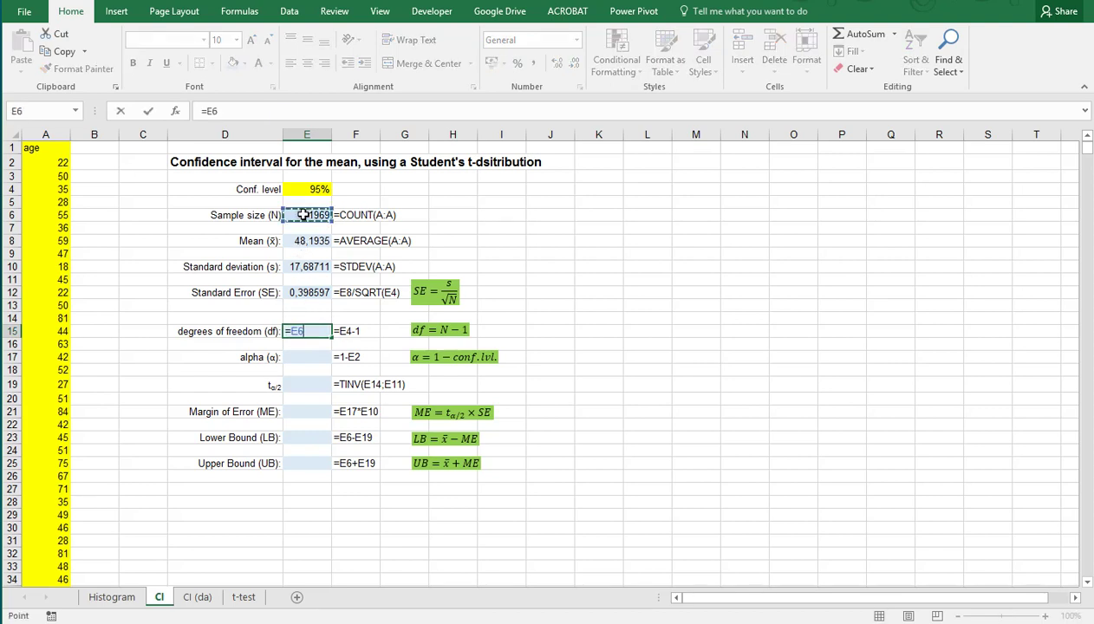
text(-1)
key(Return)
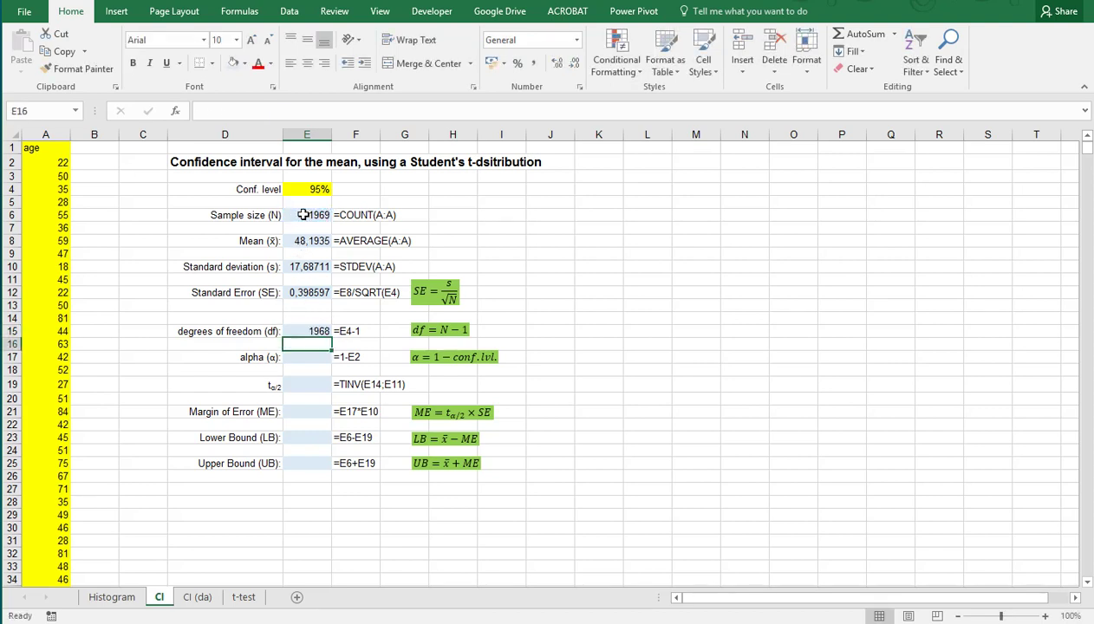
- Enter =1-E4 in E17 to get an alpha of 5%
click(300, 356)
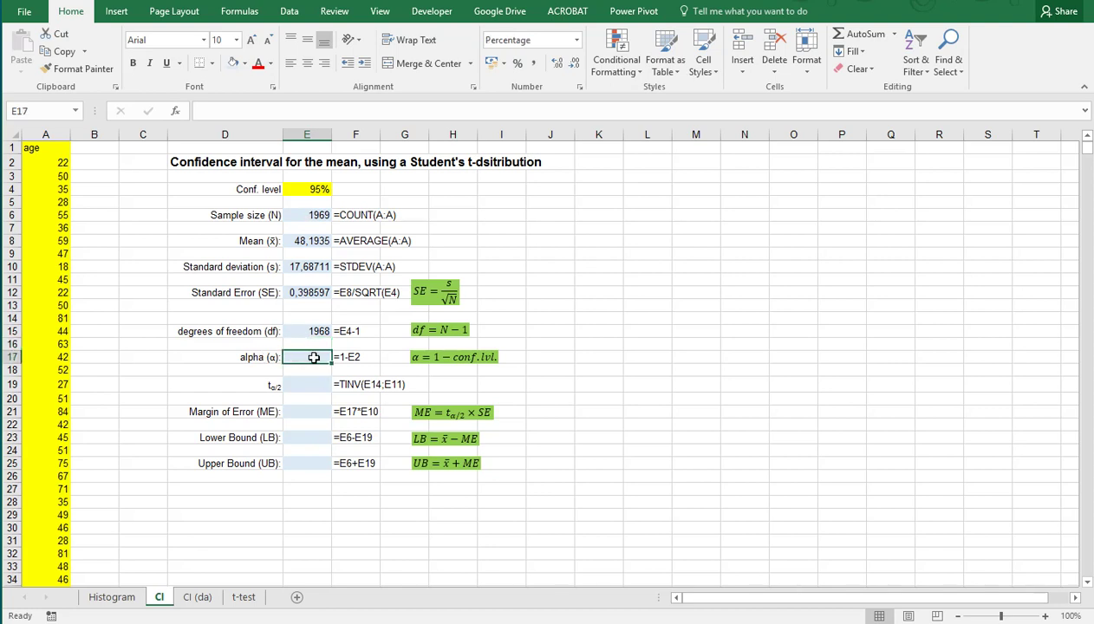
text(=1-)
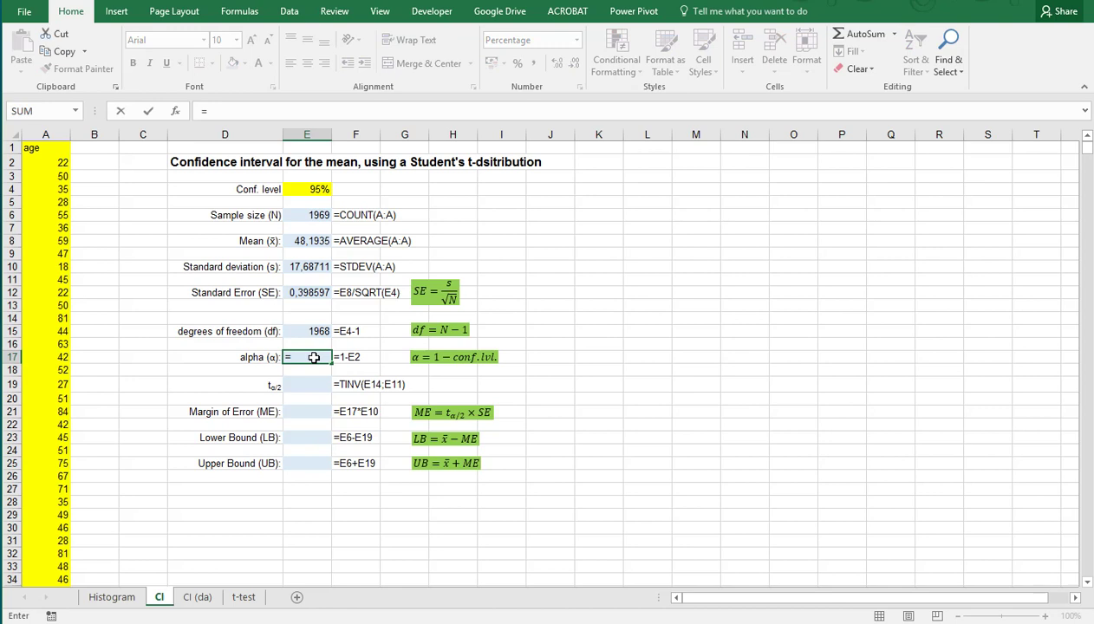
click(307, 189)
key(Return)
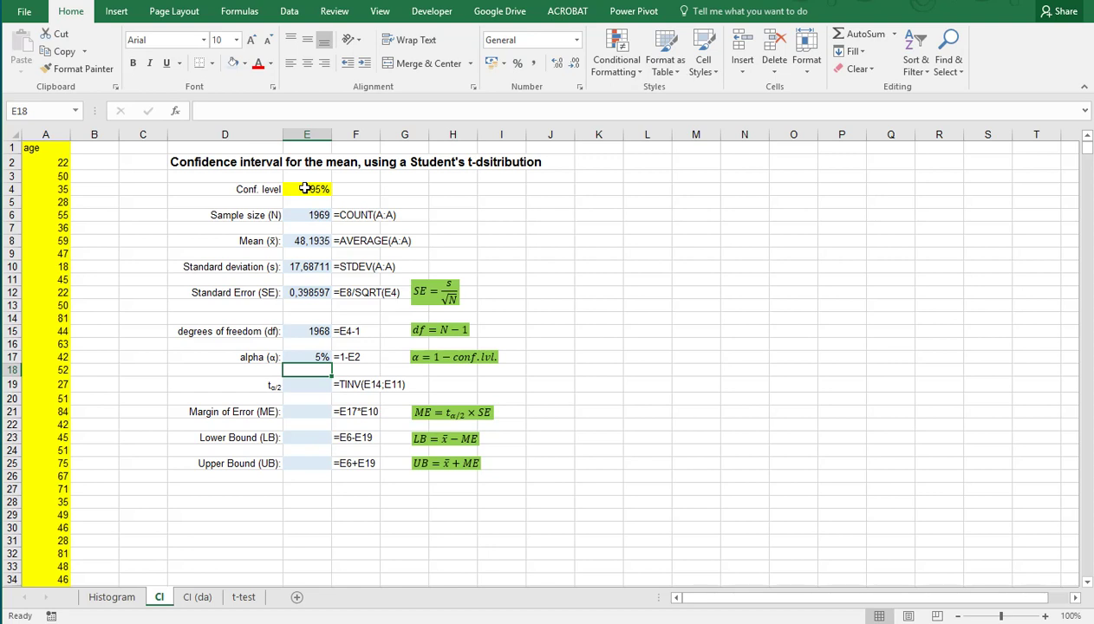
key(Down)
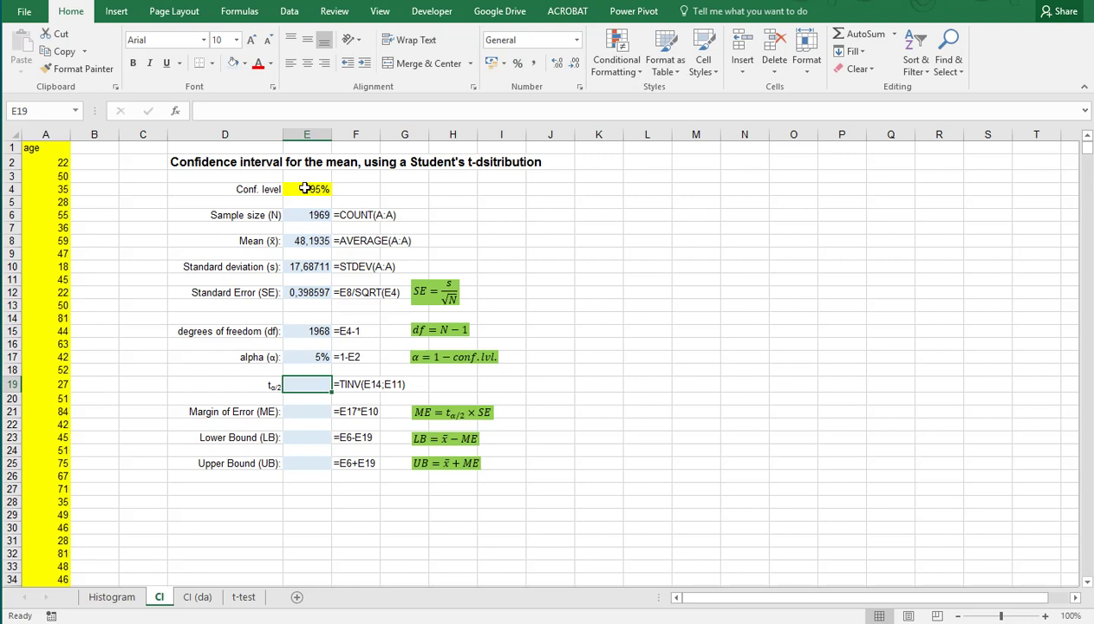
- Enter =TINV(E17;E15) in E19 for the critical t value 1.96117 and review it
text(=)
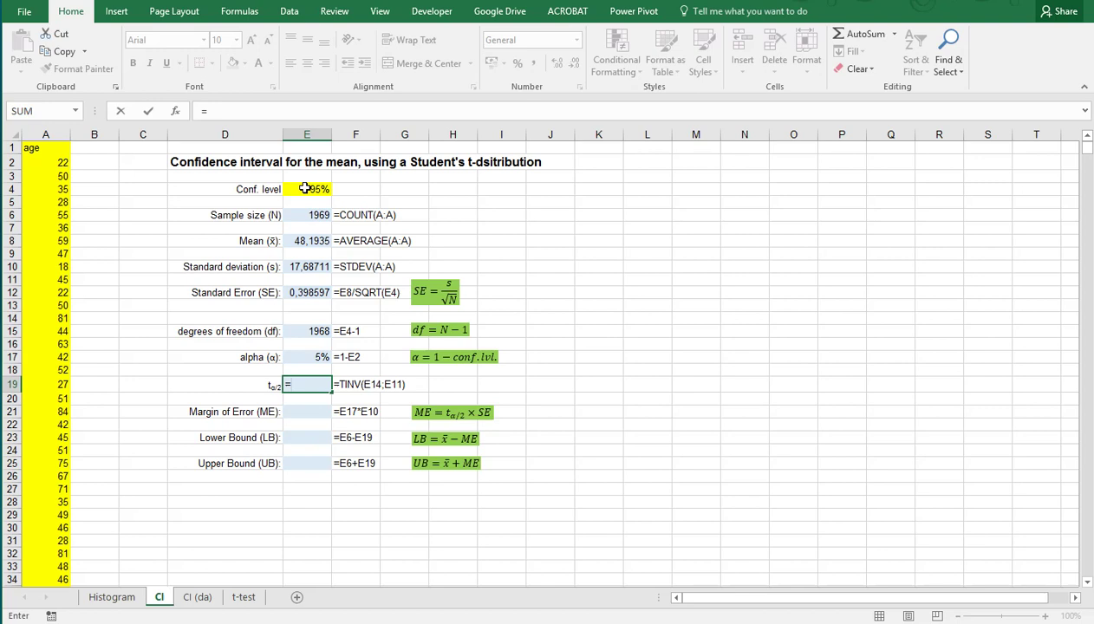
text(tinv()
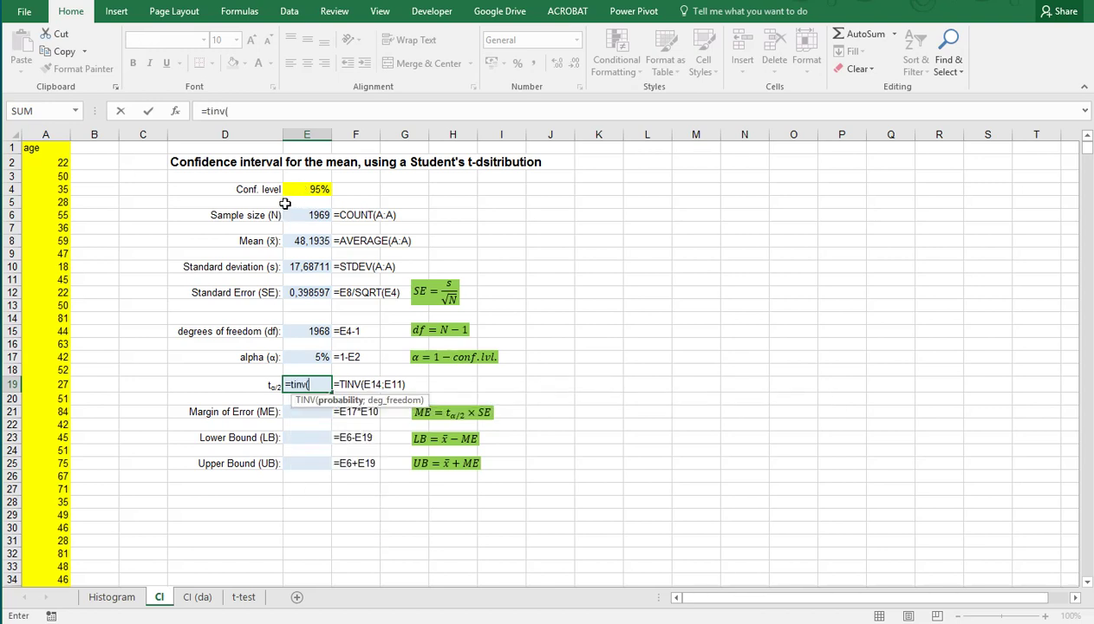
click(308, 356)
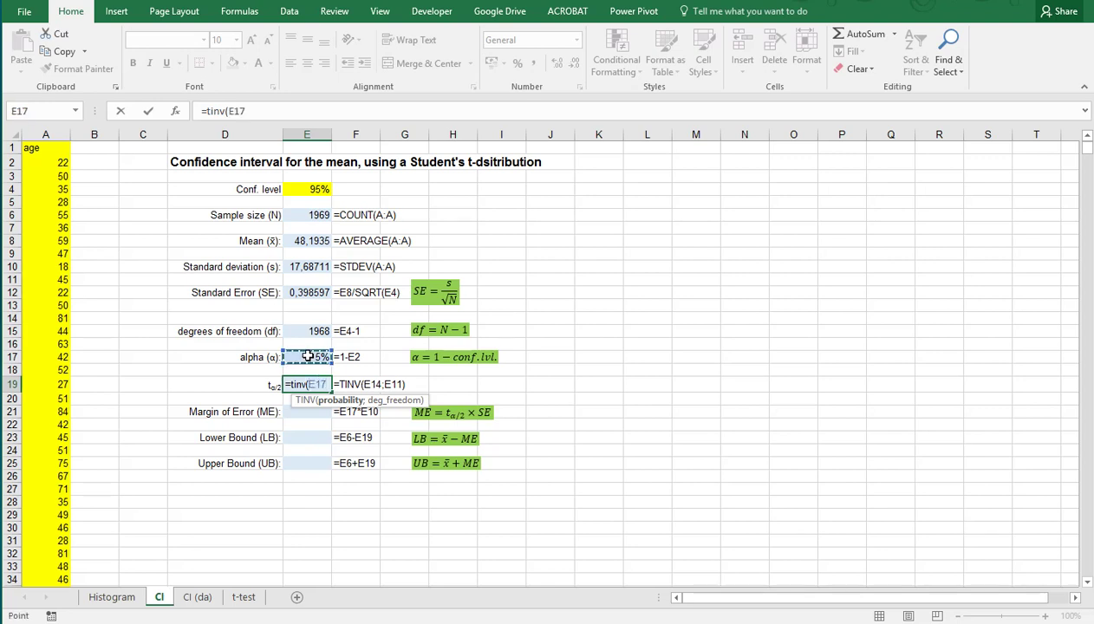
text(;)
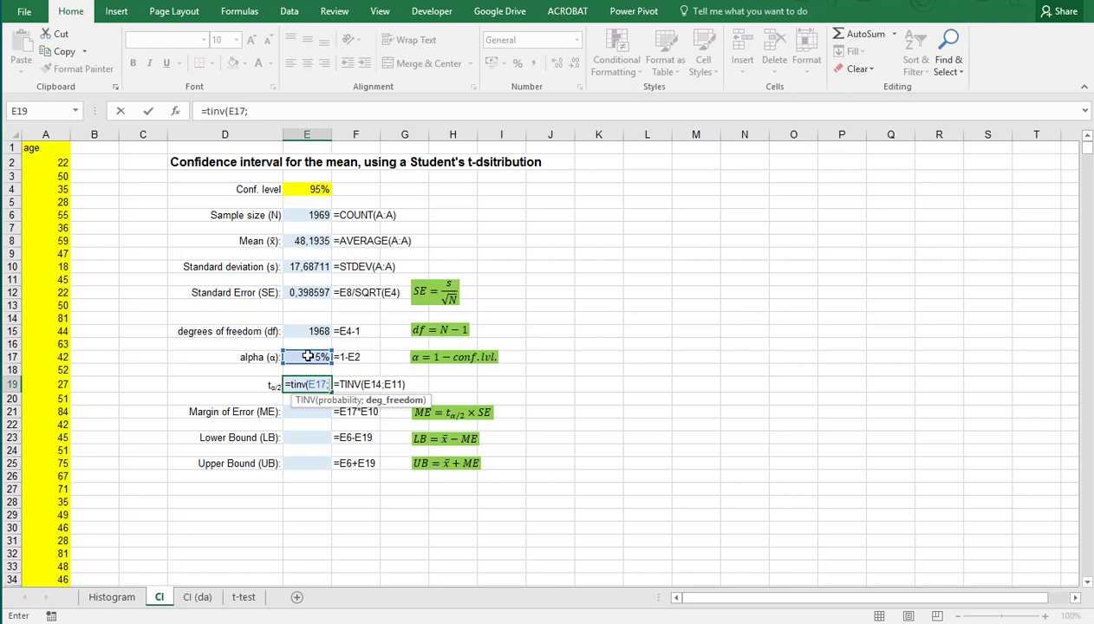
click(308, 331)
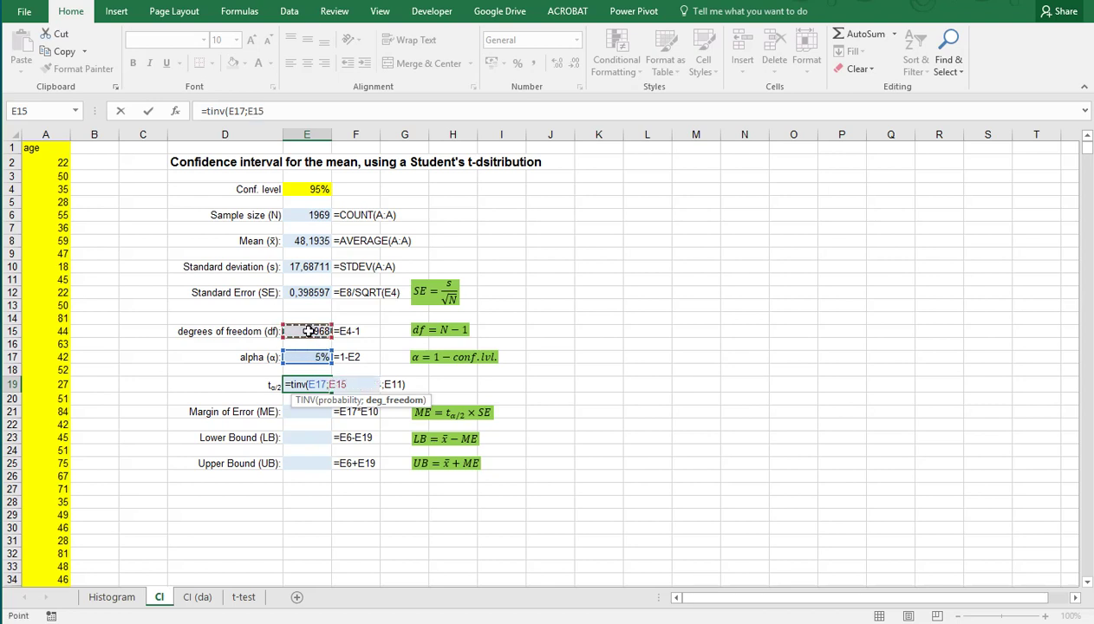
key(Return)
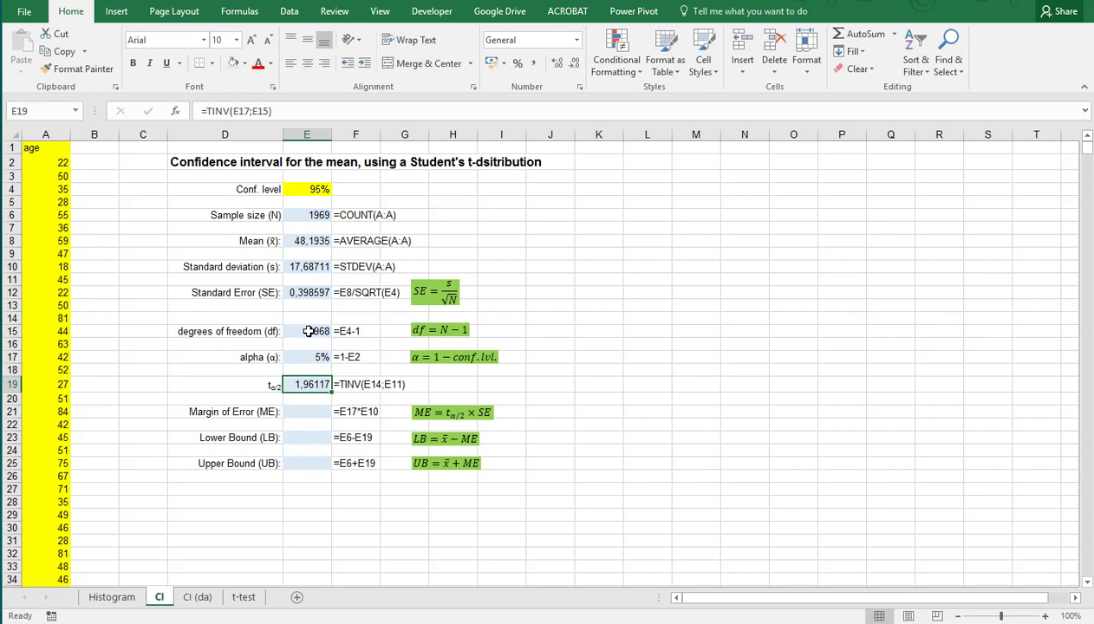
key(Down)
key(Down)
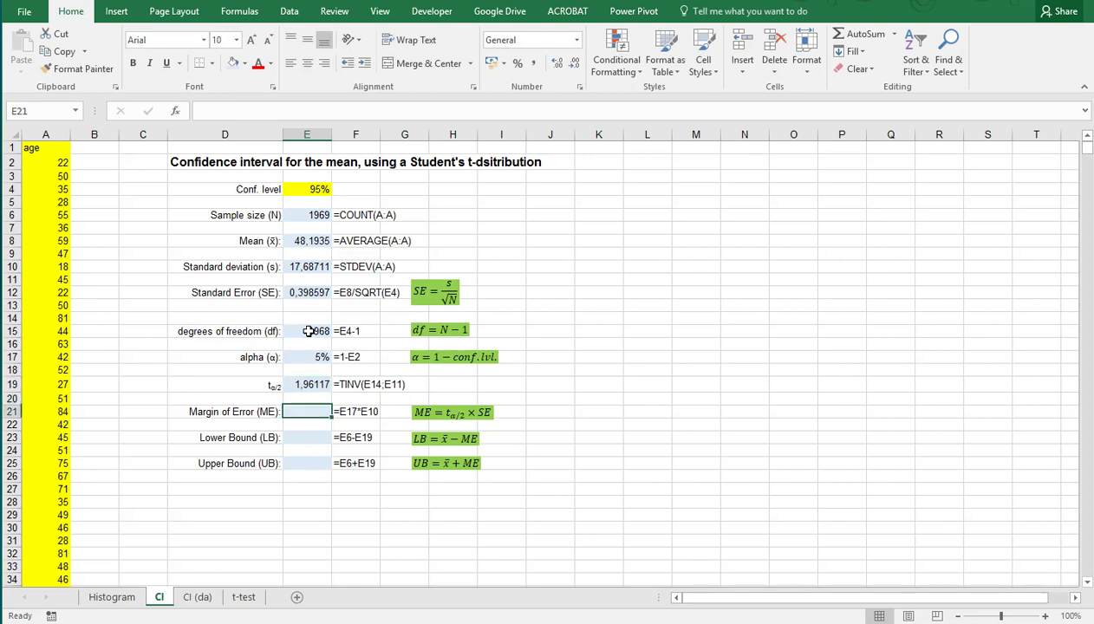
key(Up)
key(Up)
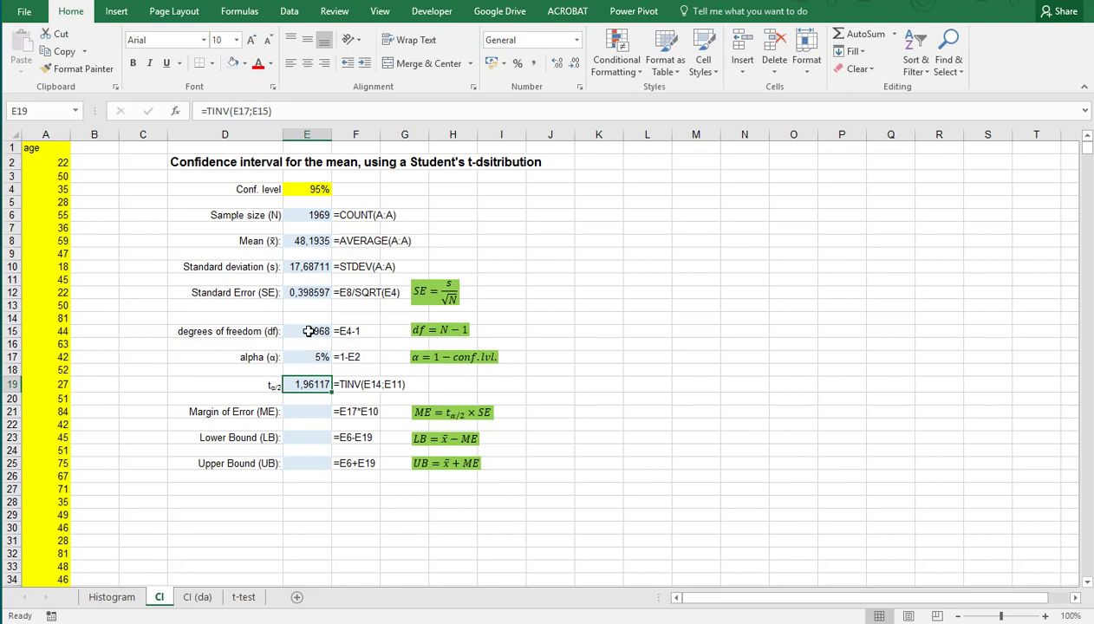
key(F2)
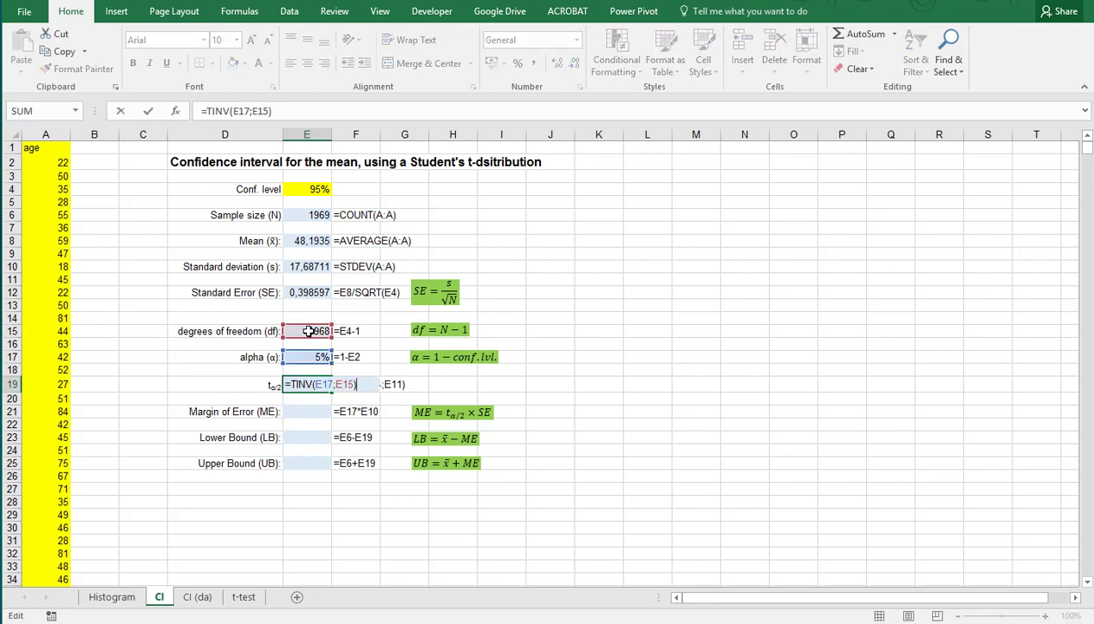
key(ctrl+Return)
click(305, 410)
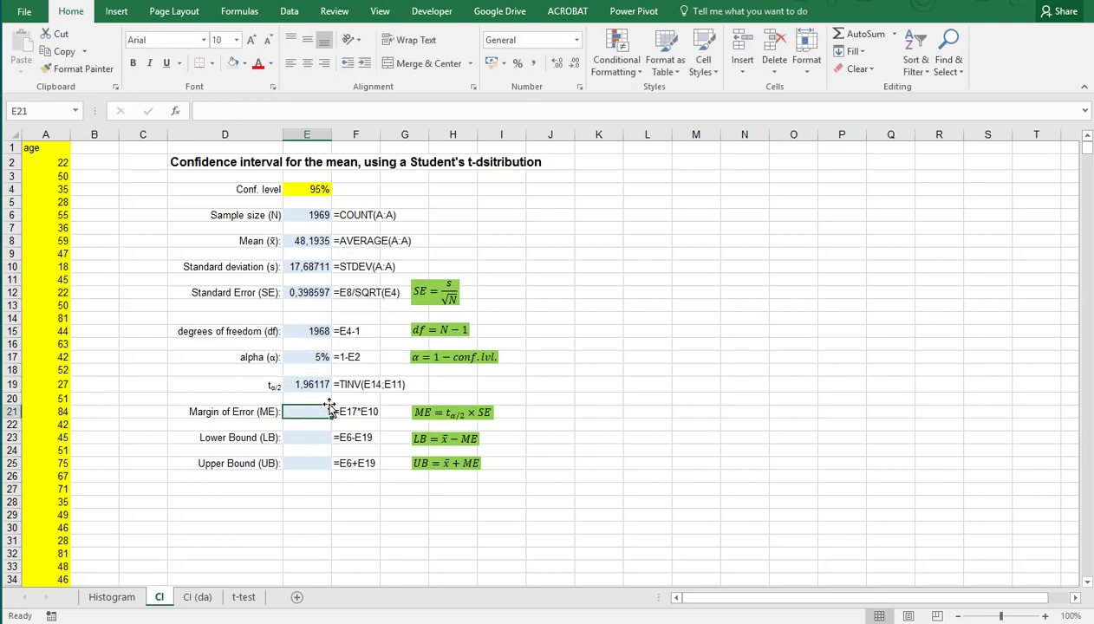
- Enter =E19*E12 in E21, giving a margin of error of 0.781717
text(=)
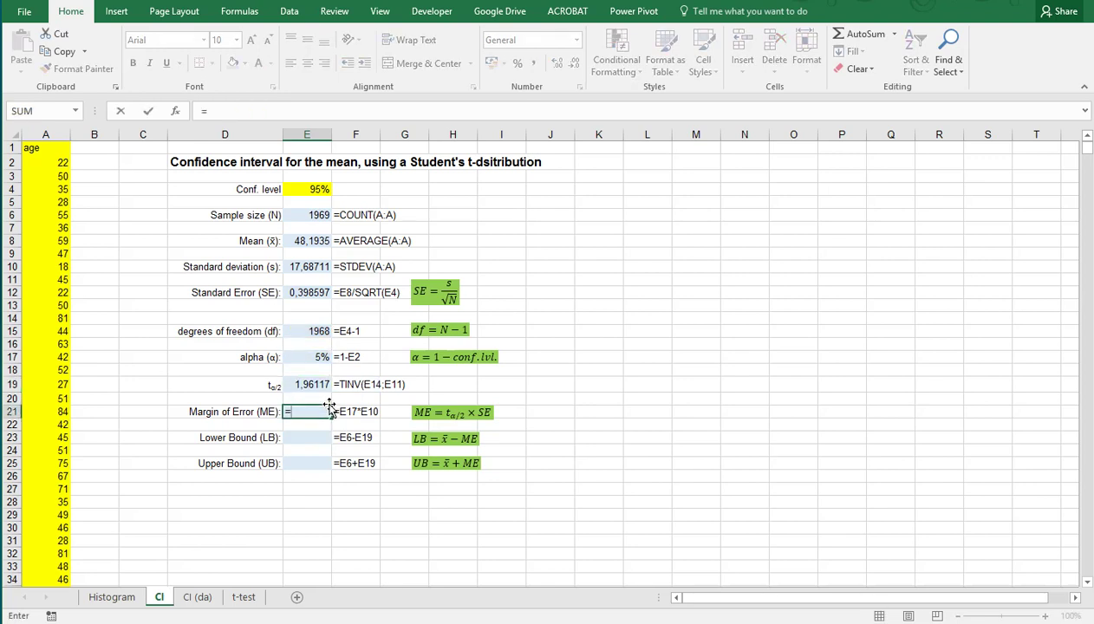
click(312, 385)
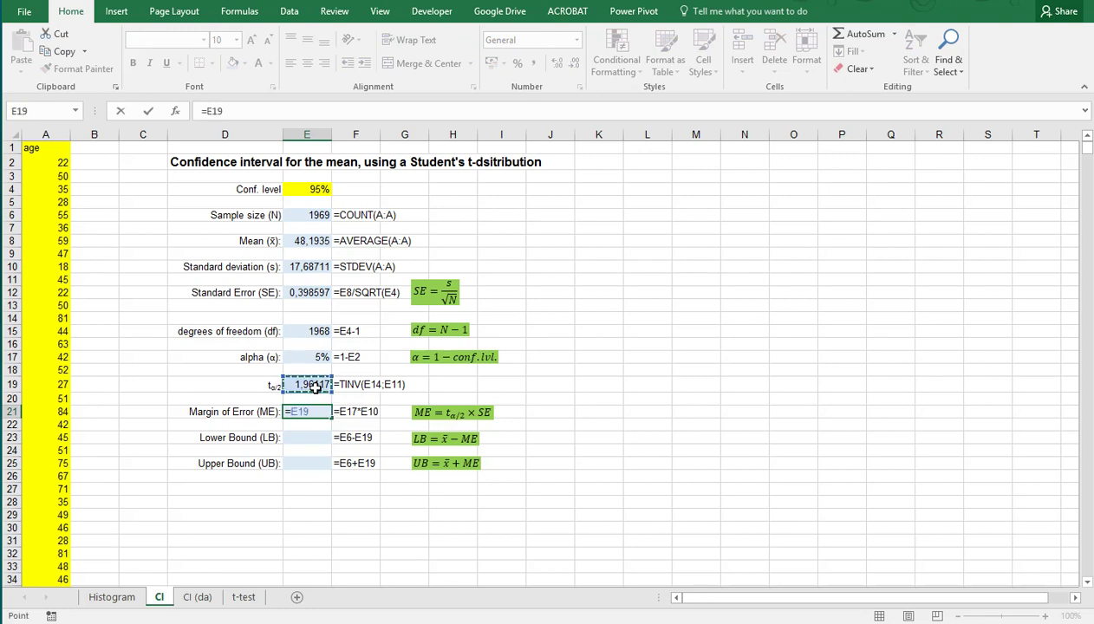
text(*)
click(305, 293)
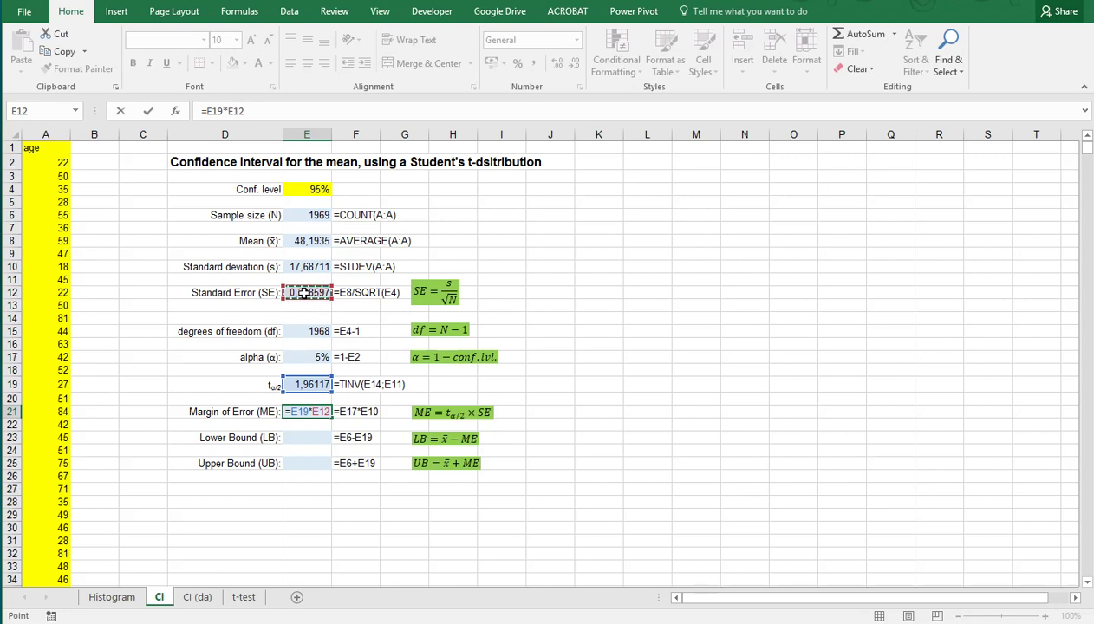
key(Return)
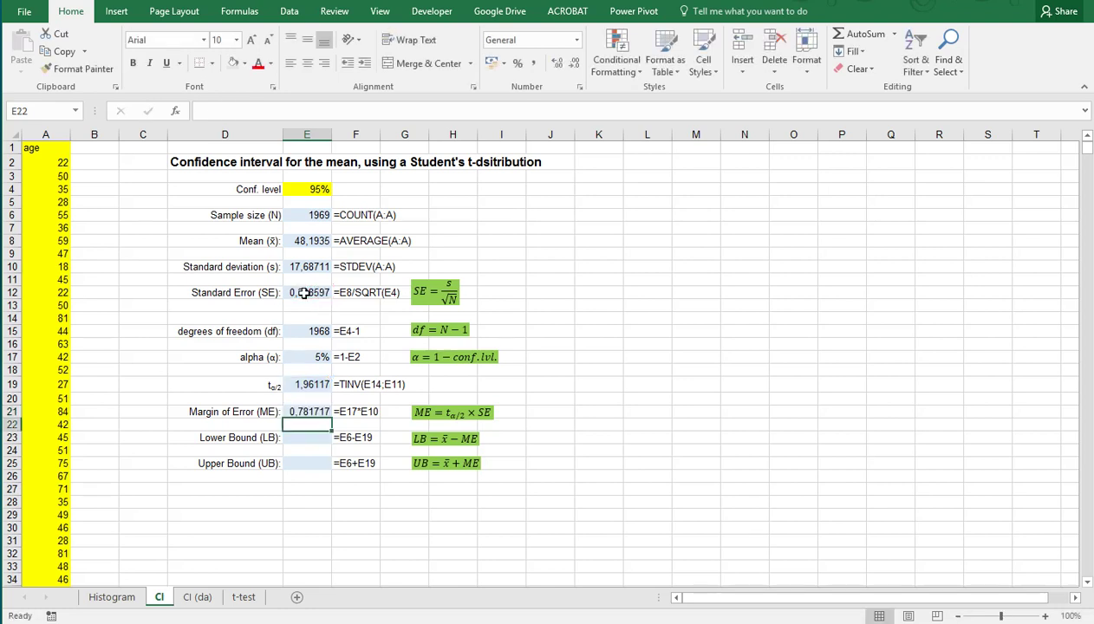
click(307, 437)
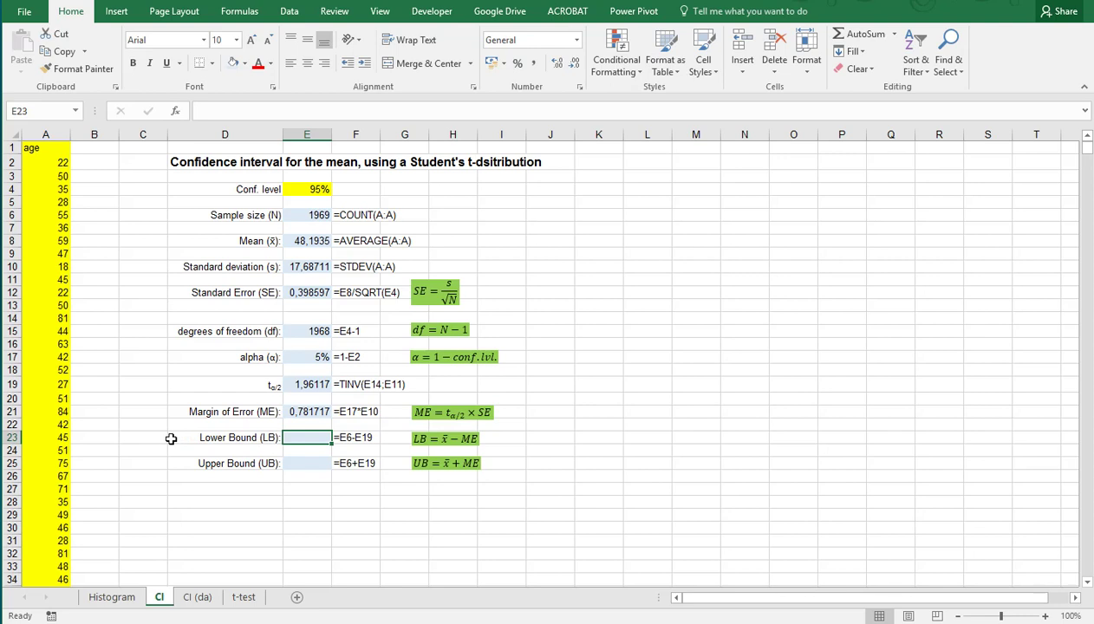
- Enter =E8-E21 in E23 for the lower bound 47.41178
text(=)
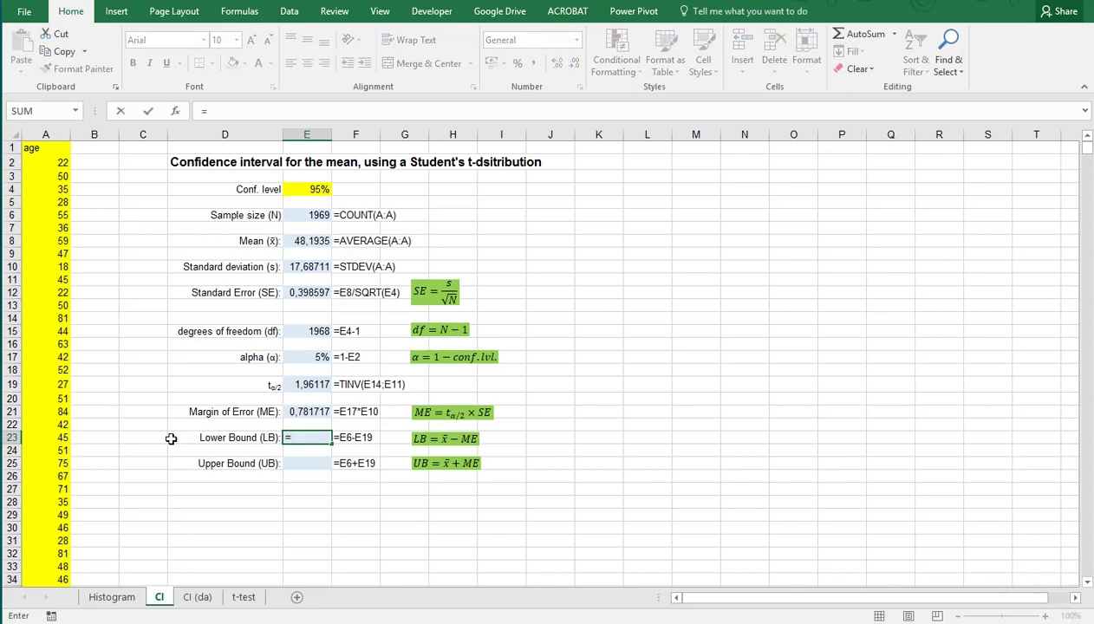
click(298, 241)
text(-)
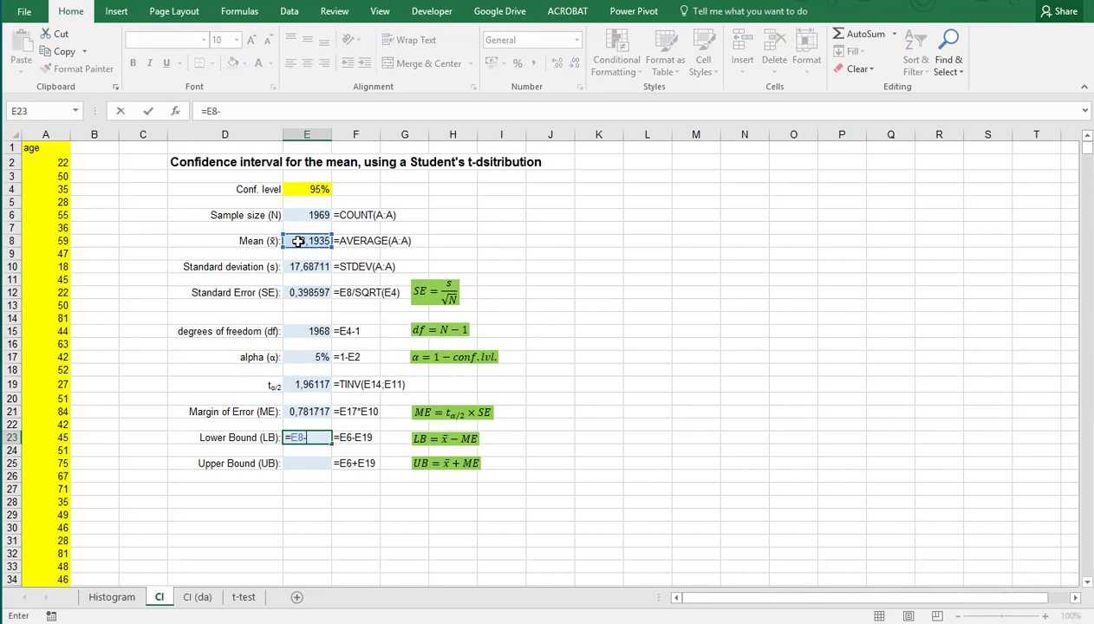
click(299, 412)
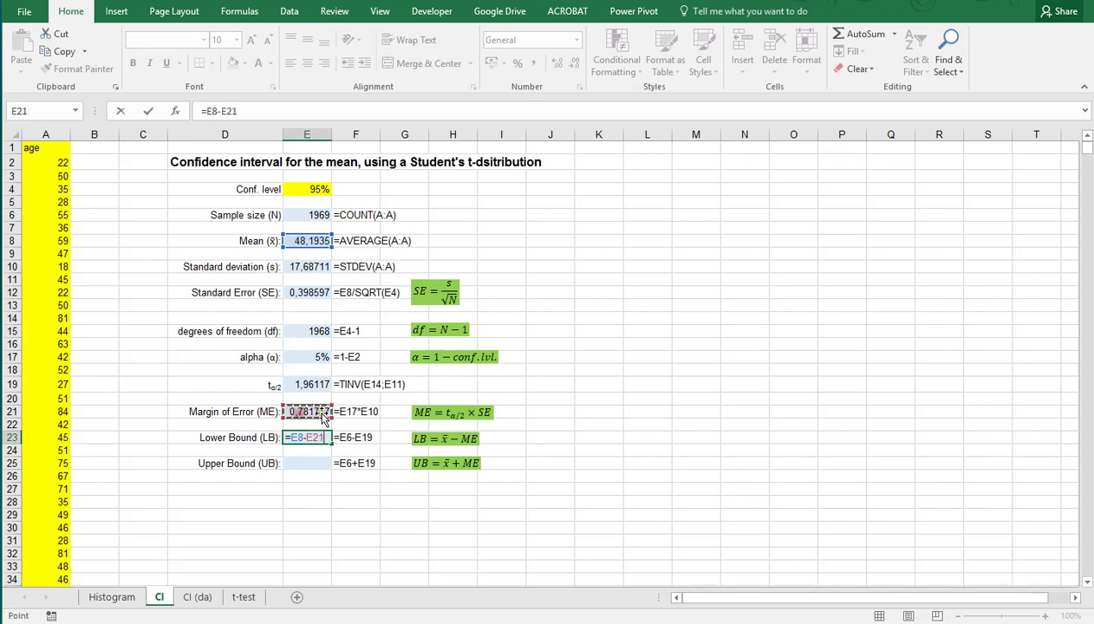
key(Return)
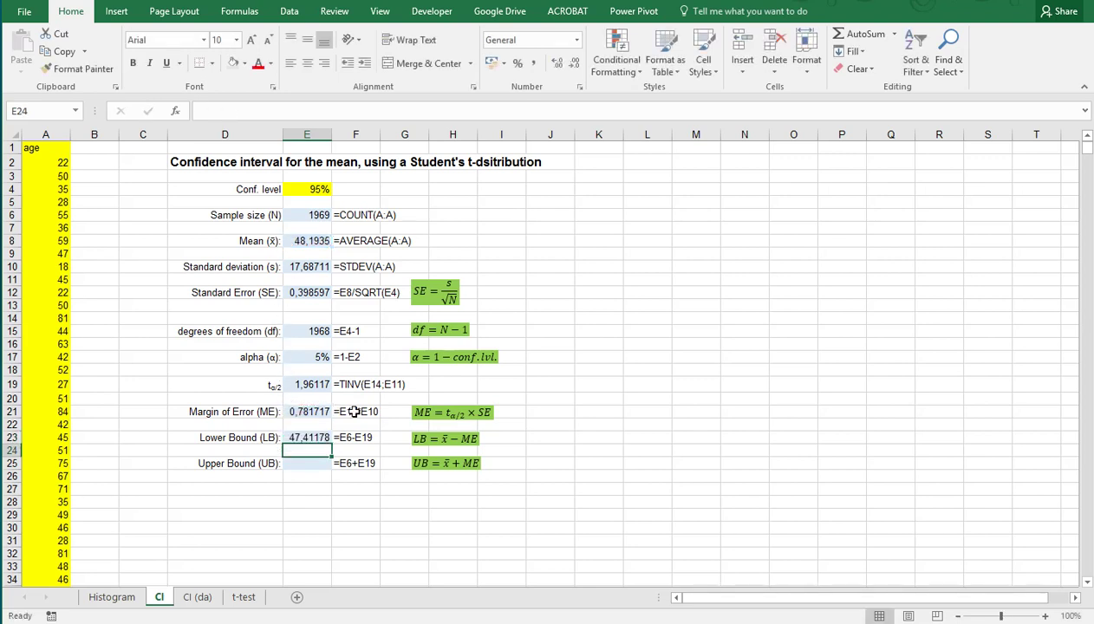
- Enter =E8+E21 in E25 for the upper bound 48.97522 and review both bound formulas
click(307, 464)
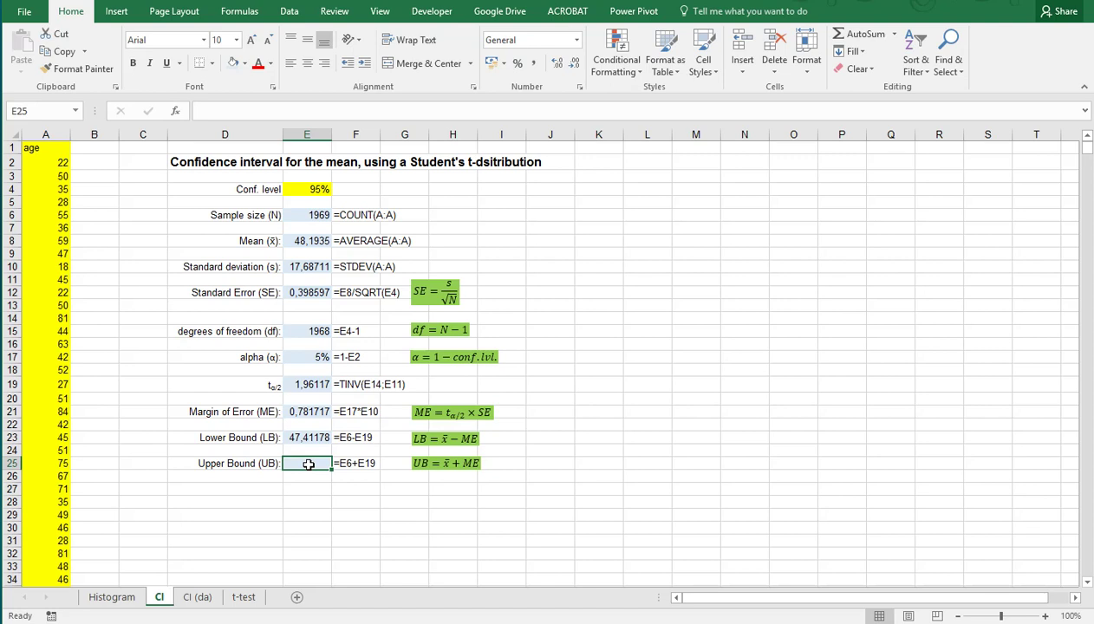
text(=)
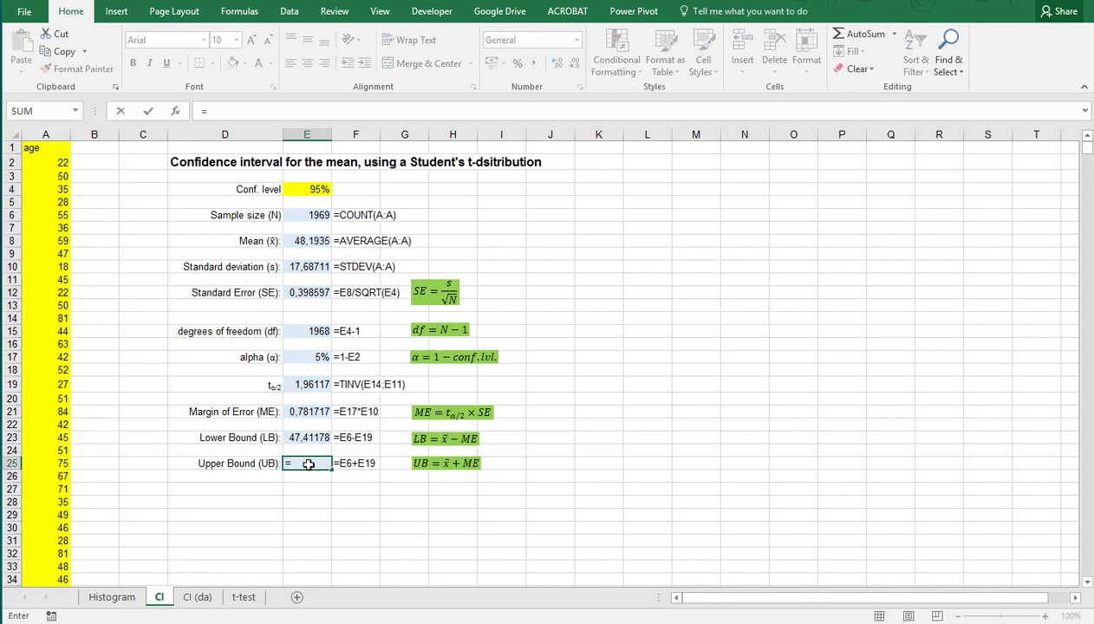
click(299, 241)
text(+)
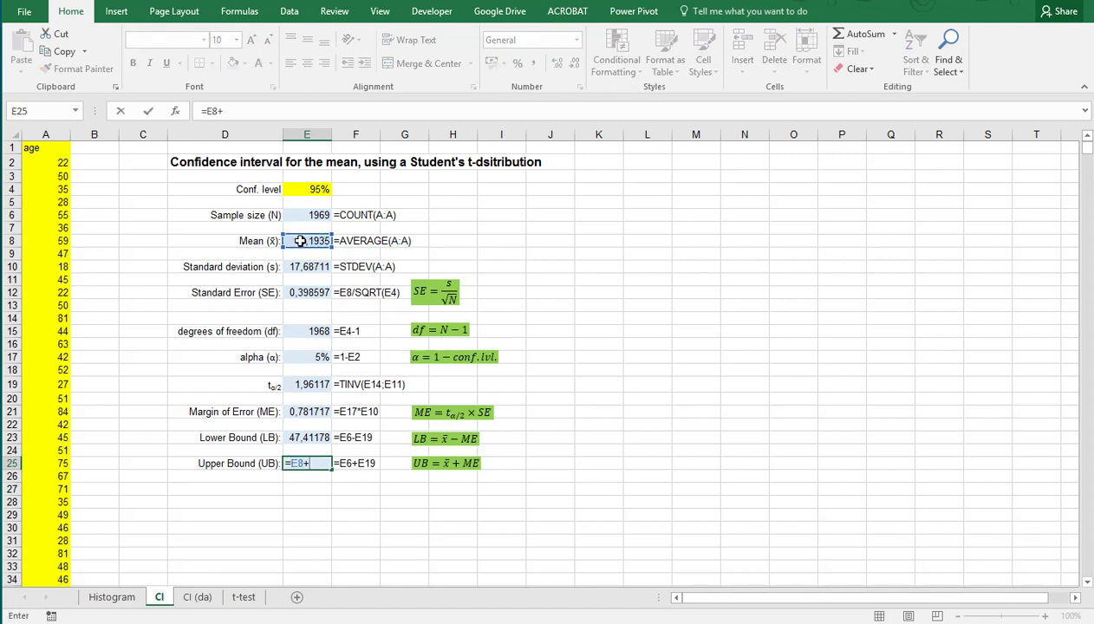
click(304, 407)
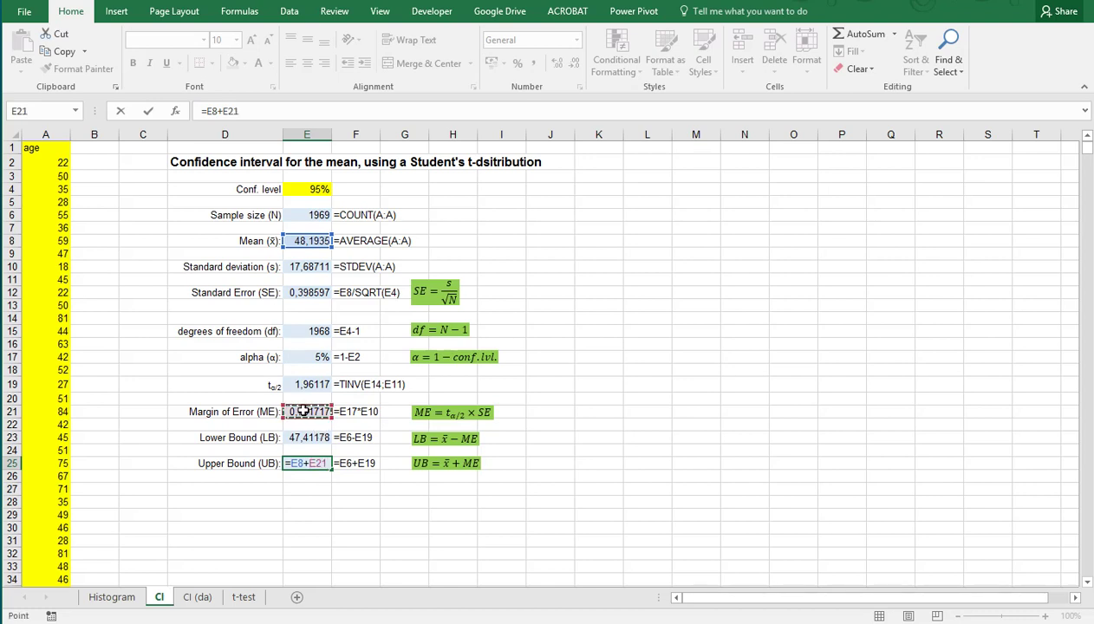
key(Return)
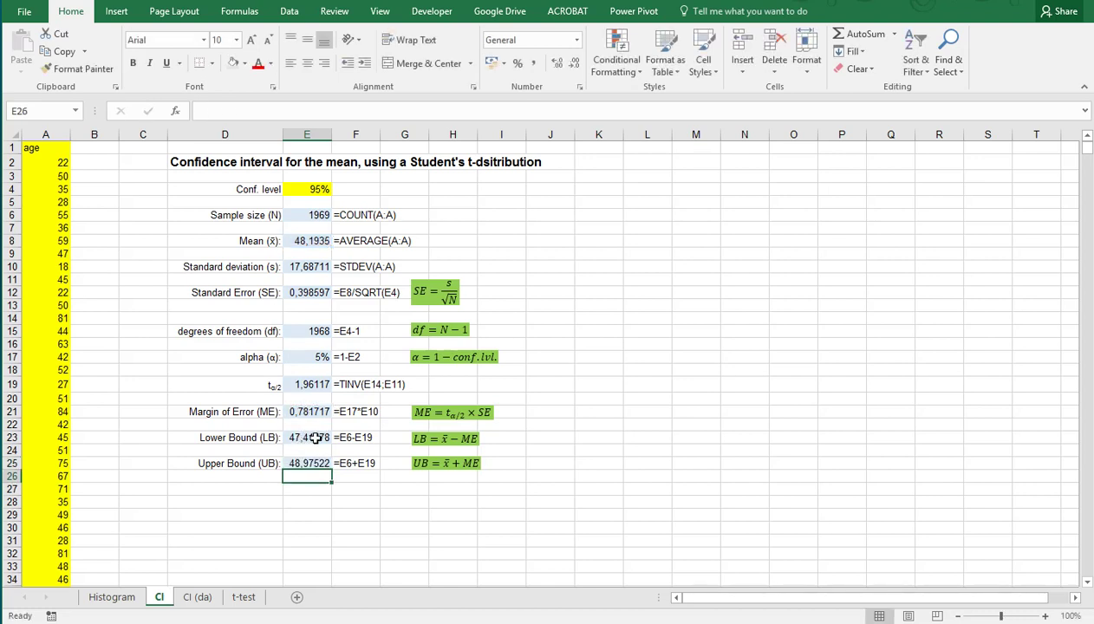
click(314, 437)
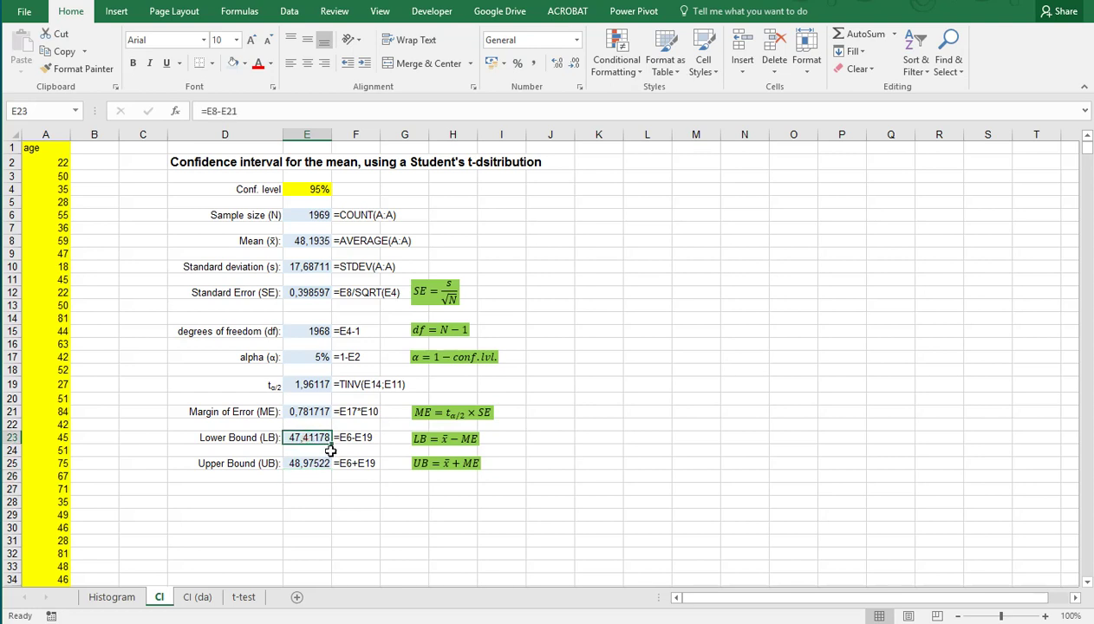
click(317, 464)
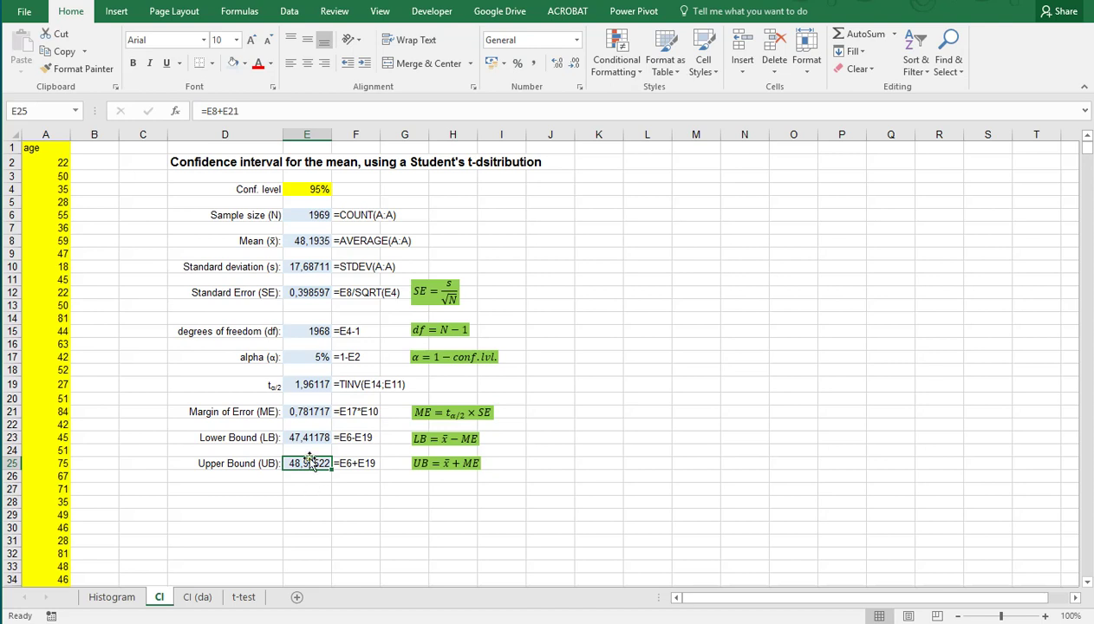
click(226, 434)
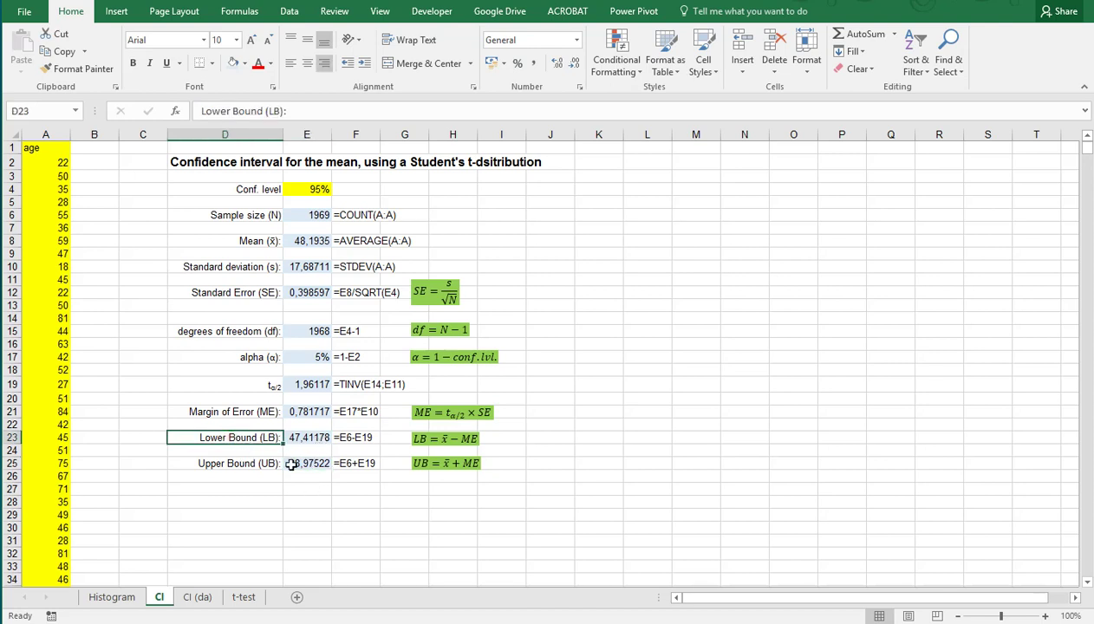
- Label D27 'LB' and enter =ROUNDDOWN(E23;0) in E27, giving 47
click(257, 491)
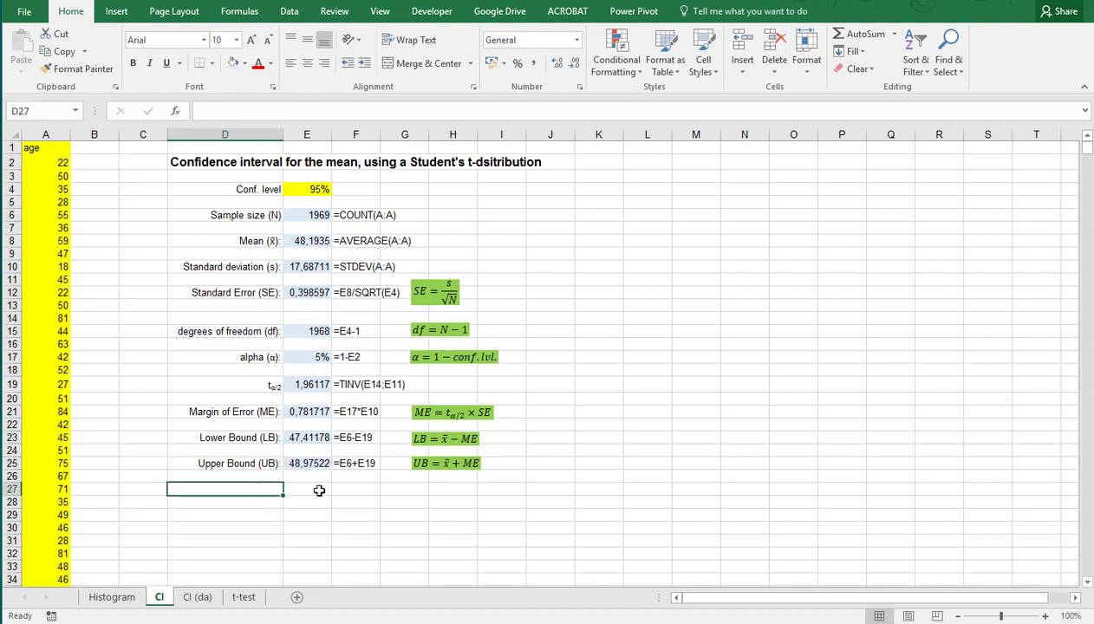
text(LB)
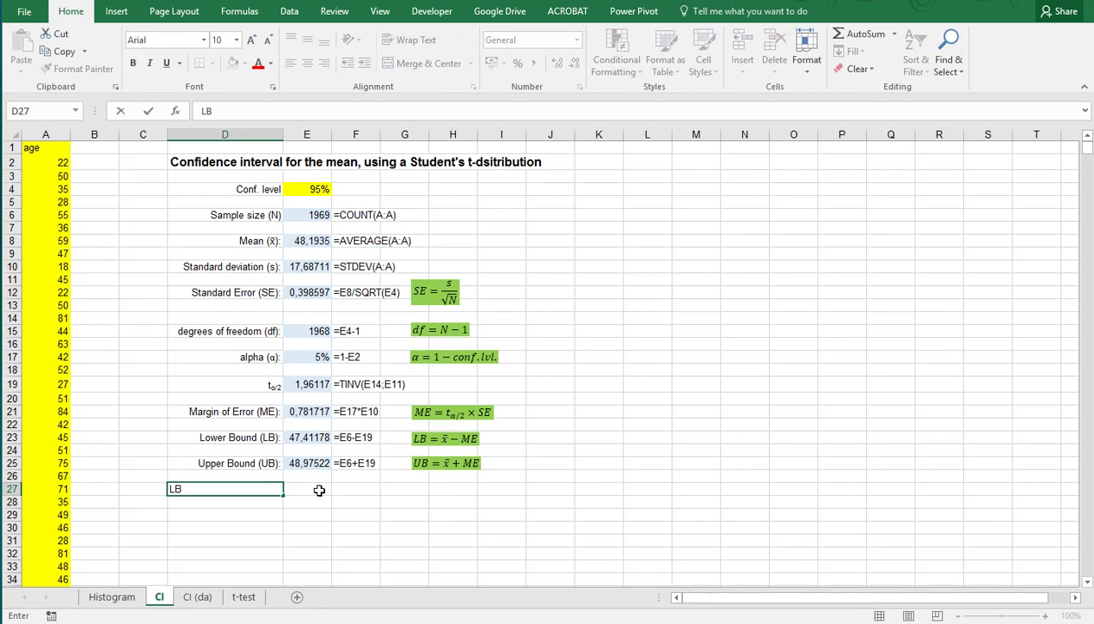
click(319, 490)
text(=)
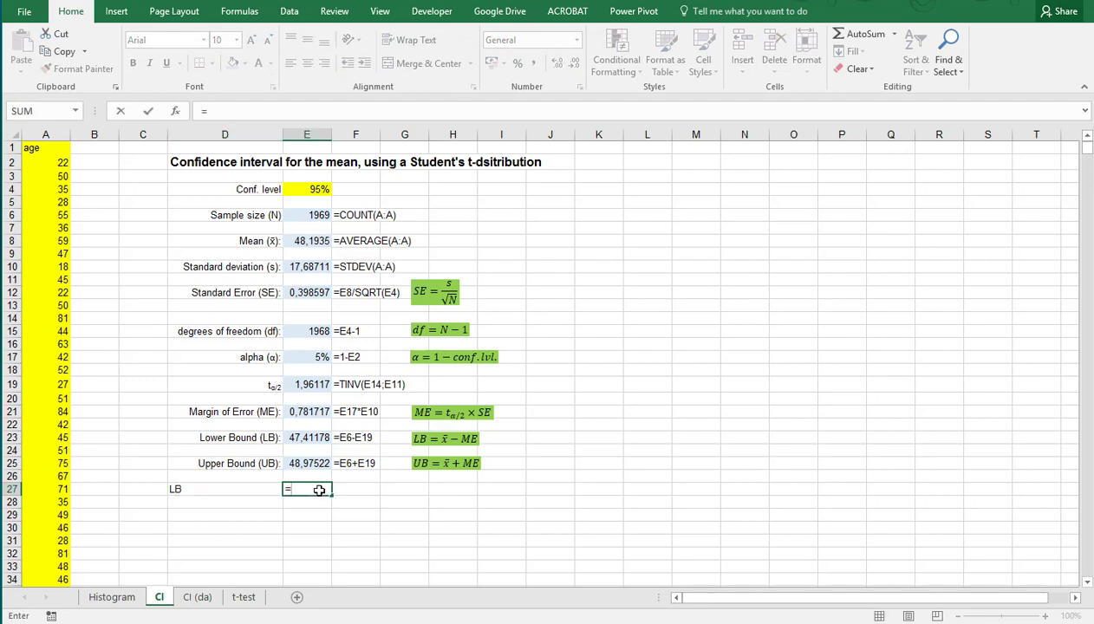
text(rounddown()
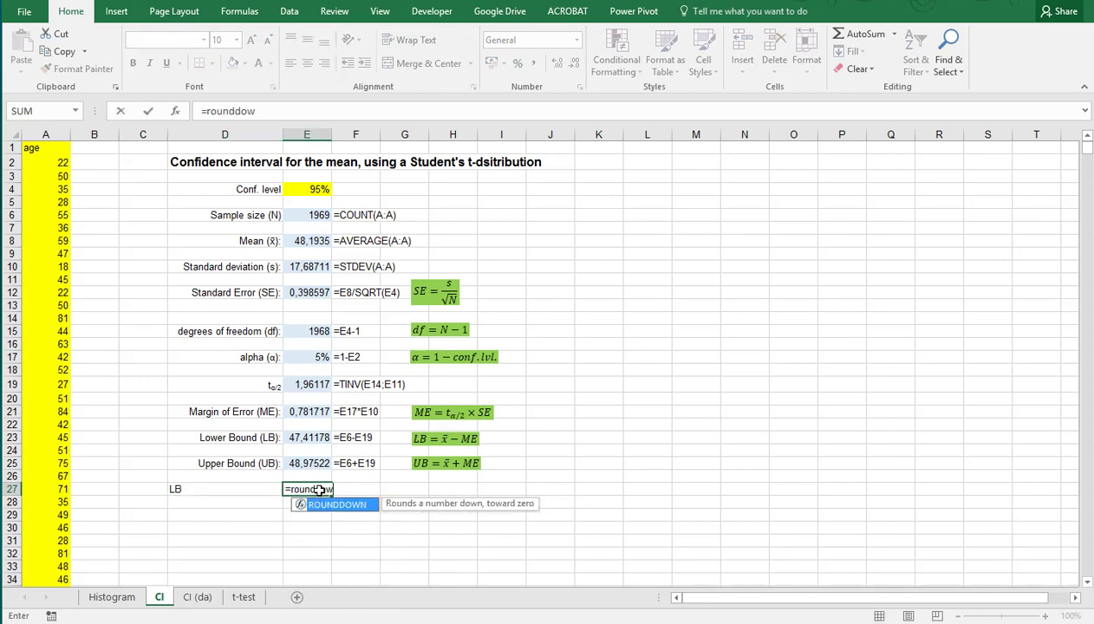
click(317, 438)
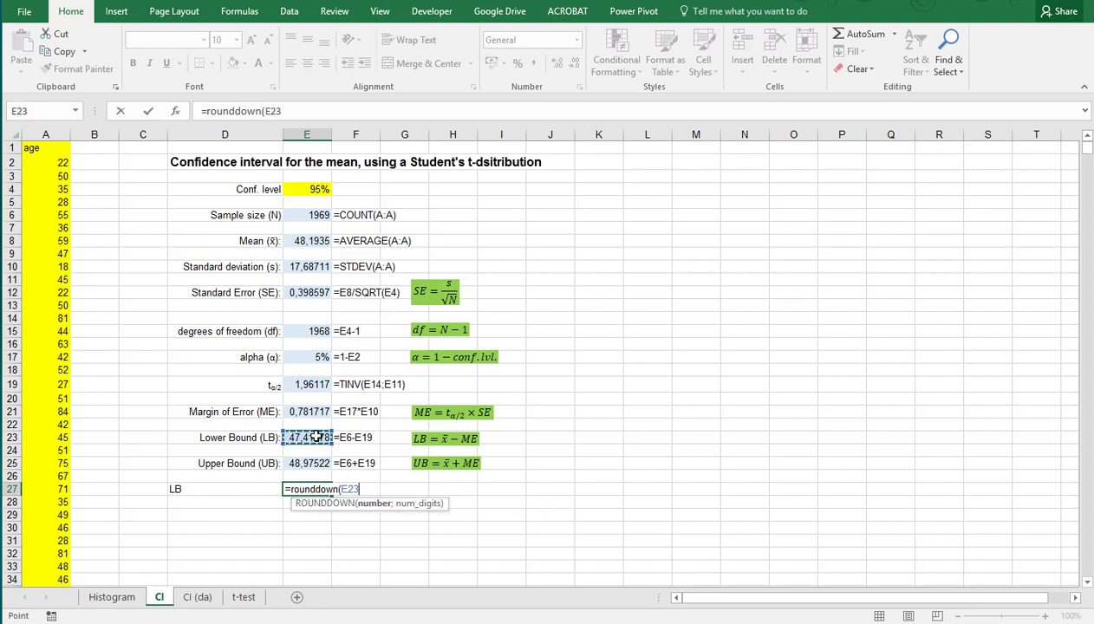
text(;0))
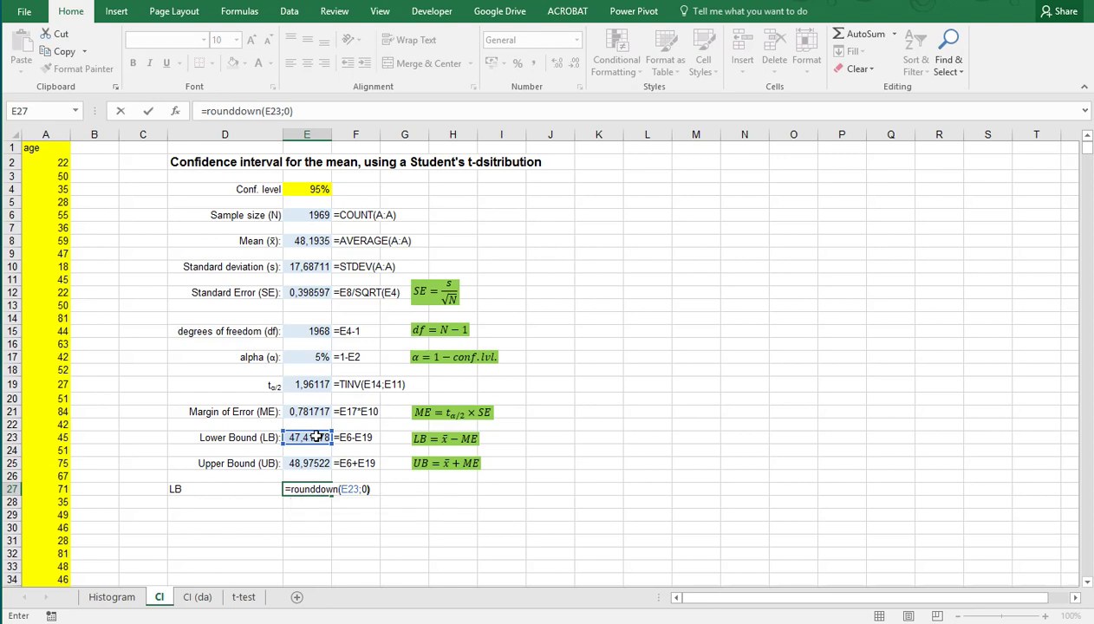
key(Return)
- Label D28 'UB' and enter =ROUNDUP(E25;0) in E28, giving 49
text(UB)
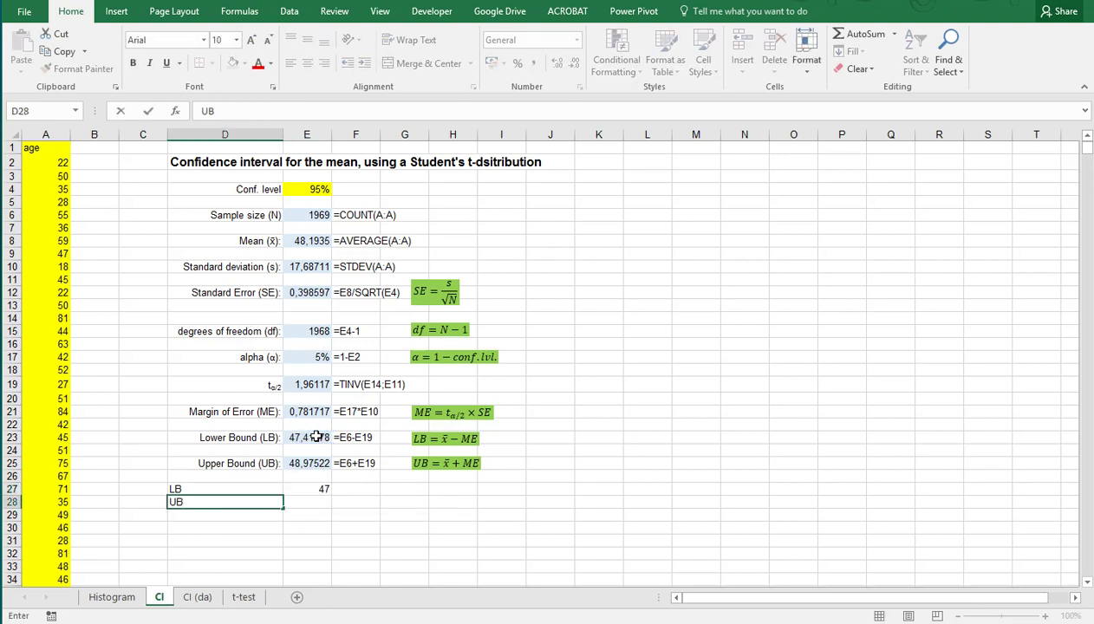
key(Tab)
text(=)
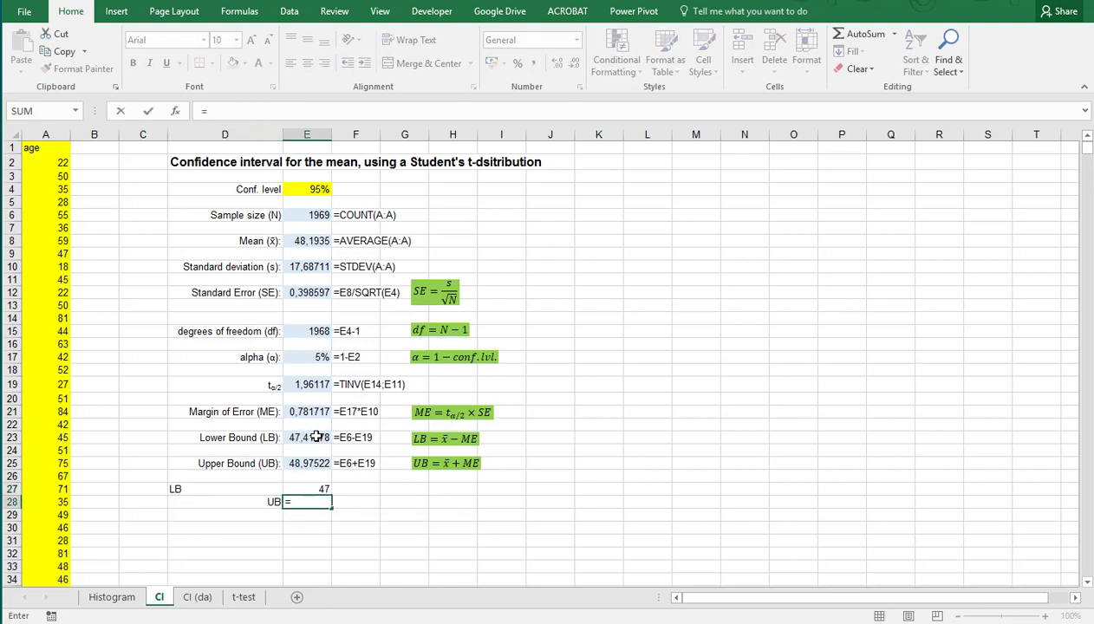
text(roun)
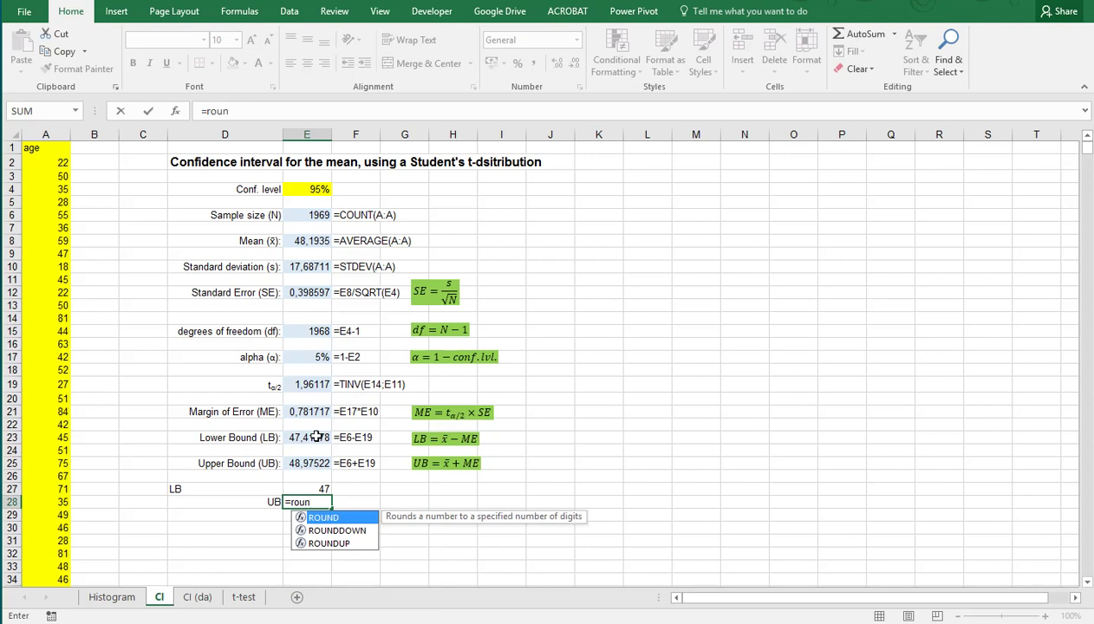
text(dup()
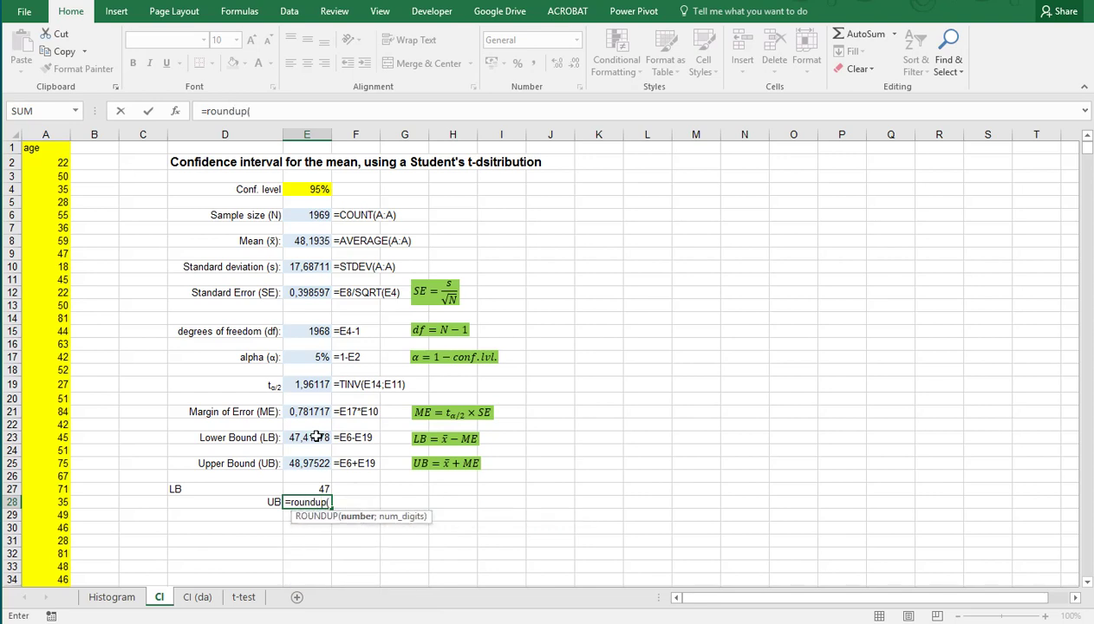
click(317, 463)
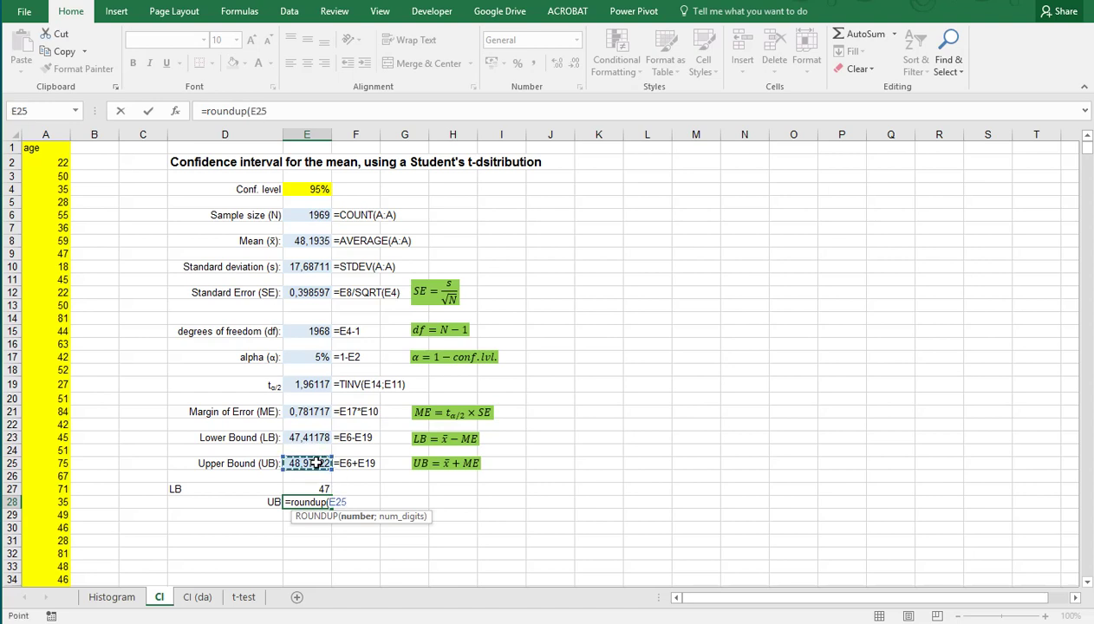
text(;0)
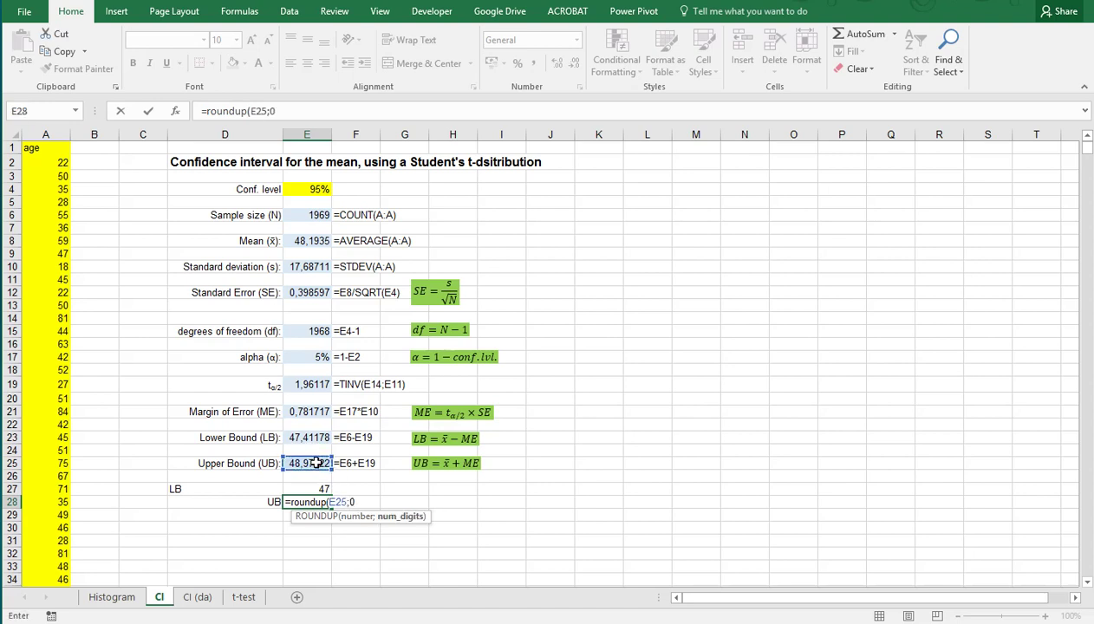
text())
key(Return)
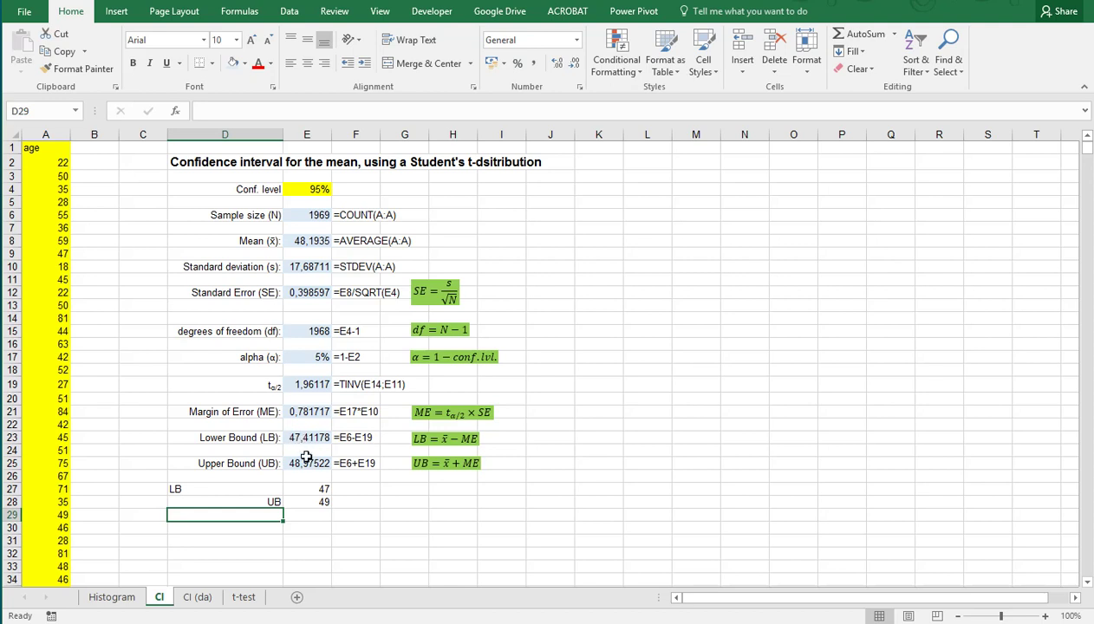
click(298, 440)
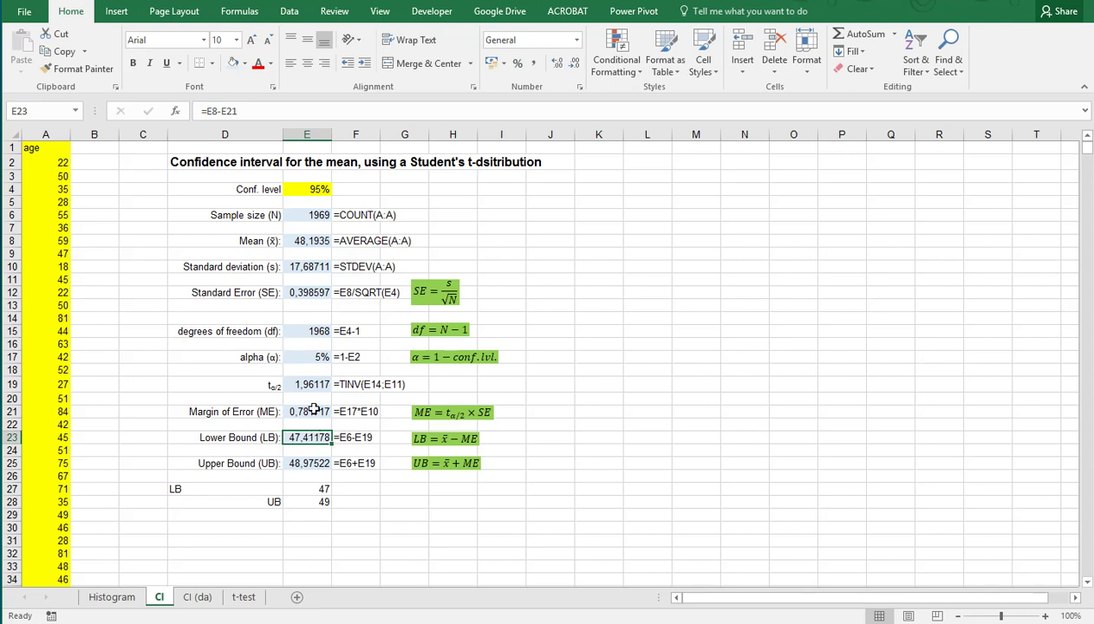
click(299, 190)
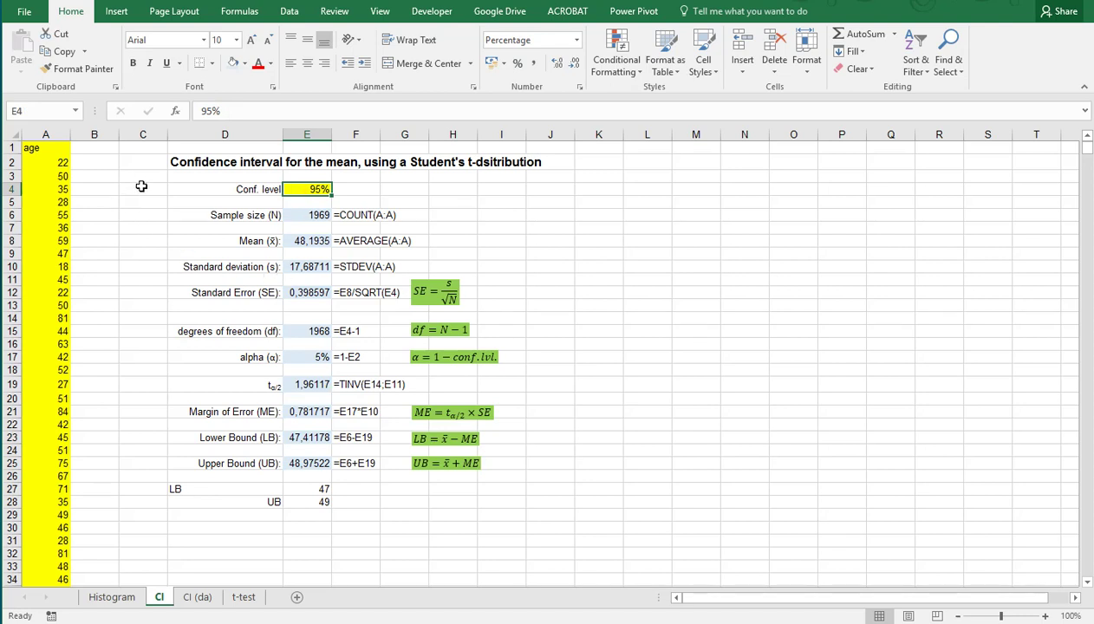
click(313, 489)
click(313, 502)
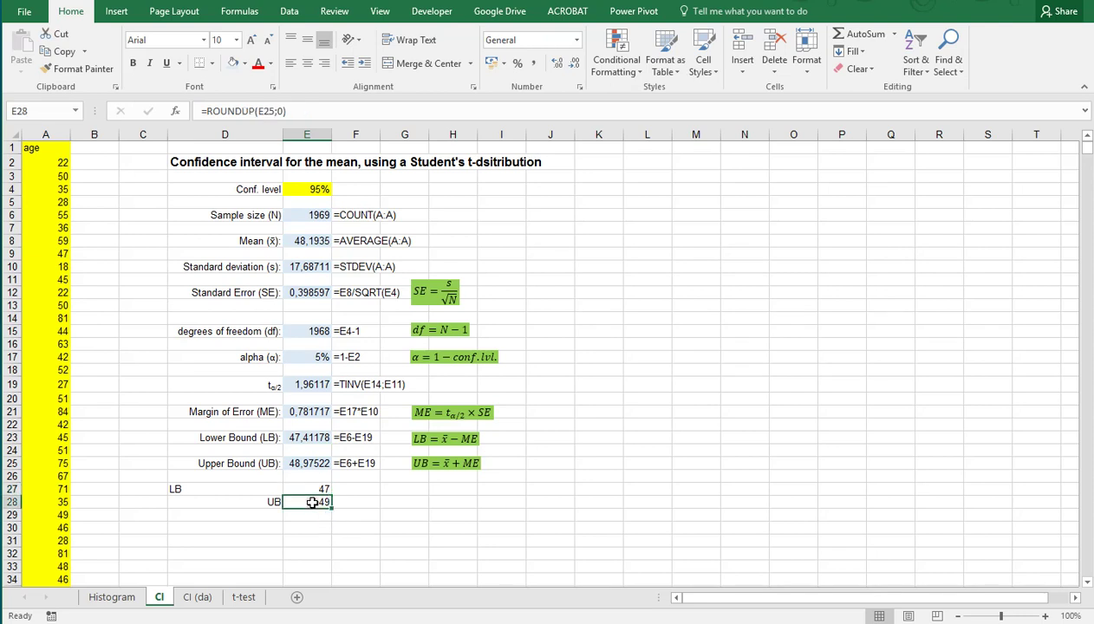